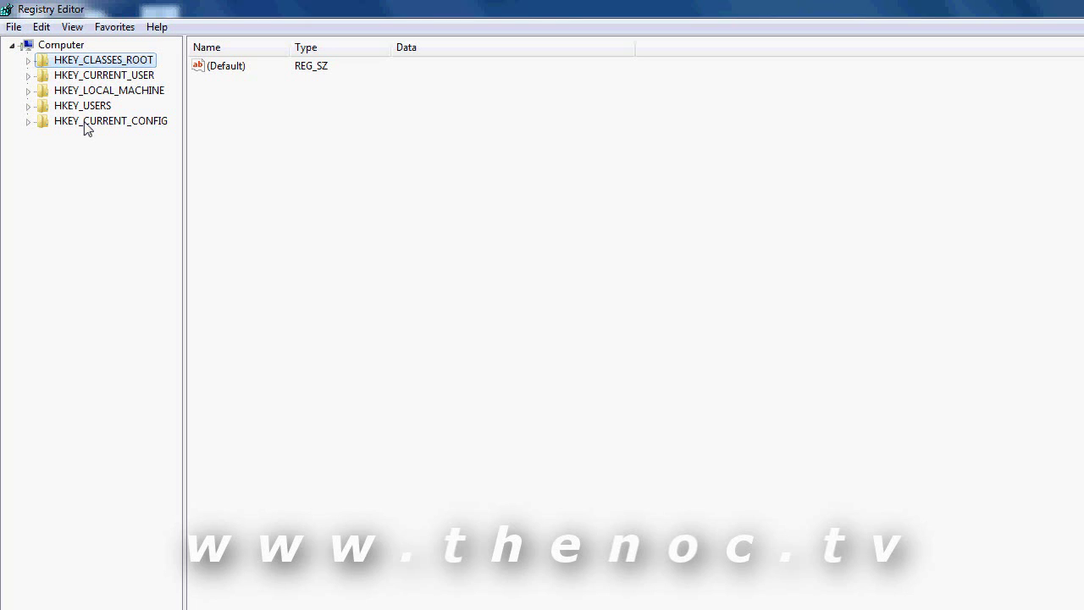
Step: Peek at the subkeys of HKEY_CLASSES_ROOT, HKEY_CURRENT_USER and AppEvents, collapsing each again
left_click(29, 61)
left_click(28, 61)
left_click(28, 76)
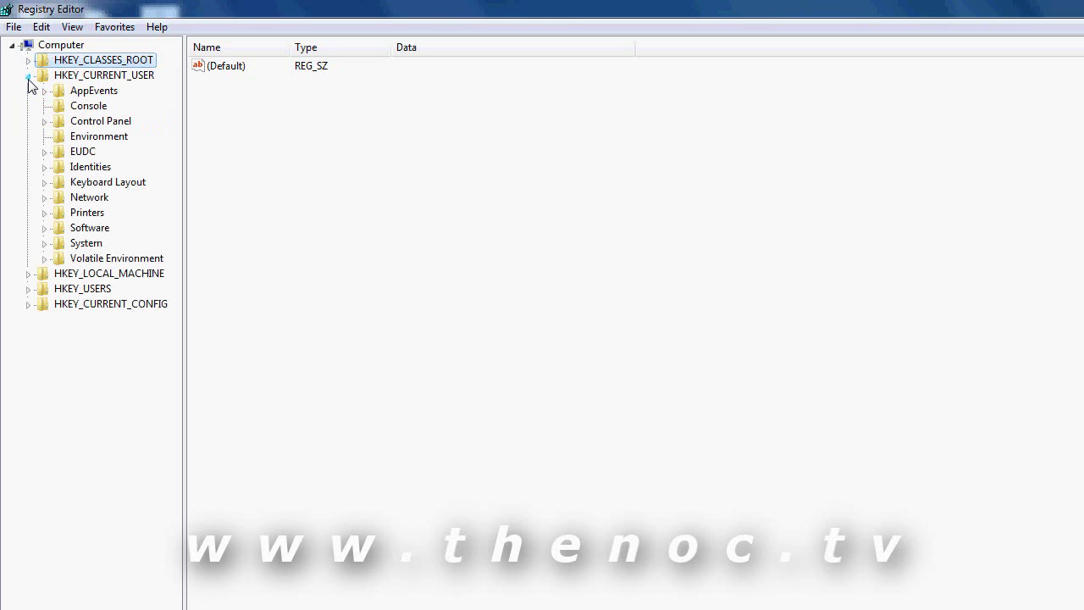
left_click(28, 76)
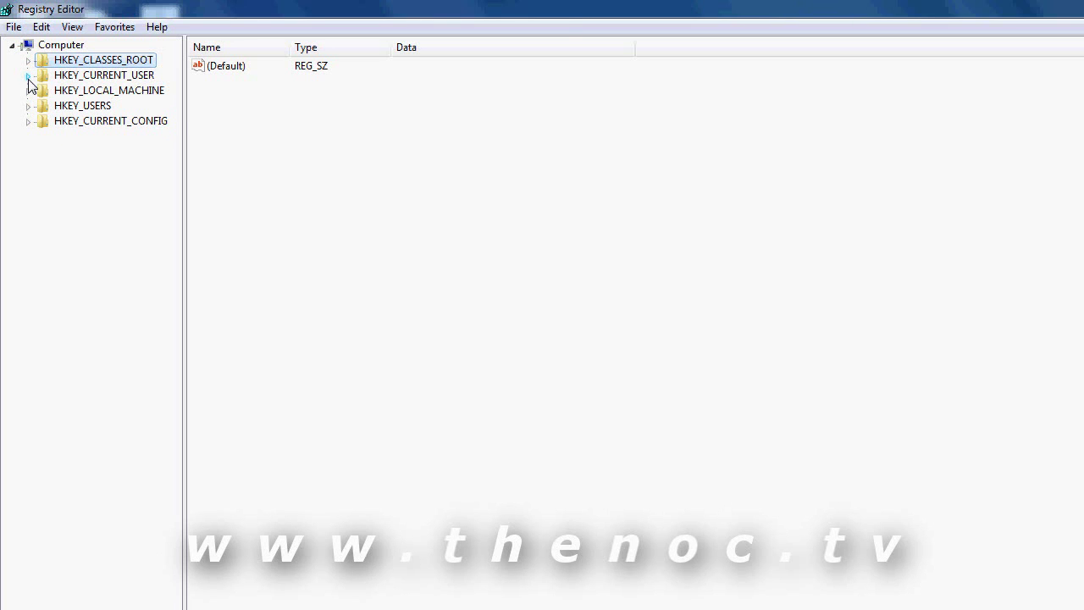
left_click(28, 77)
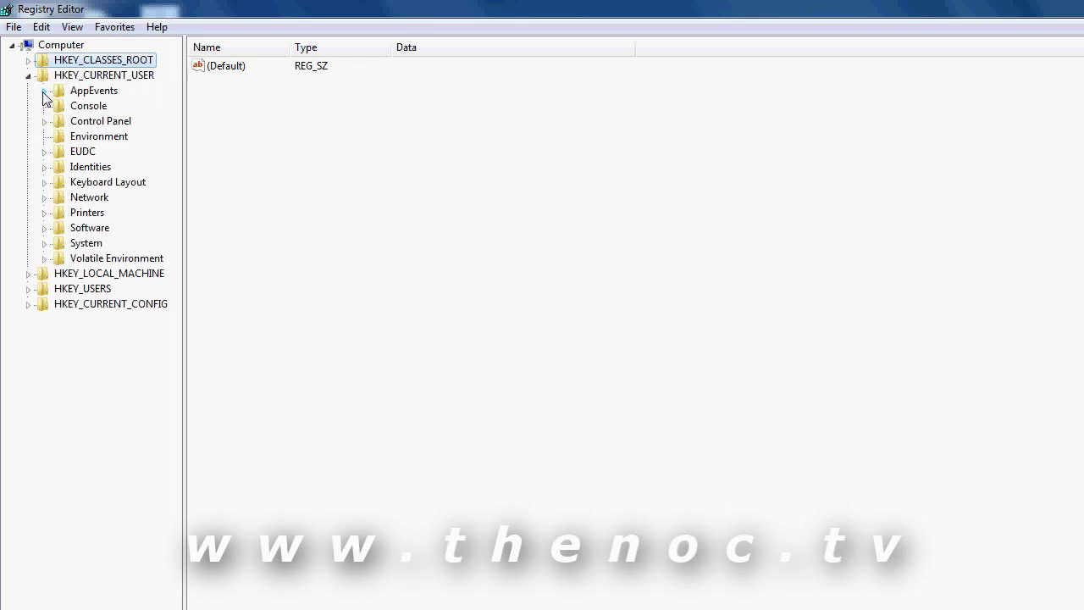
left_click(44, 92)
left_click(28, 76)
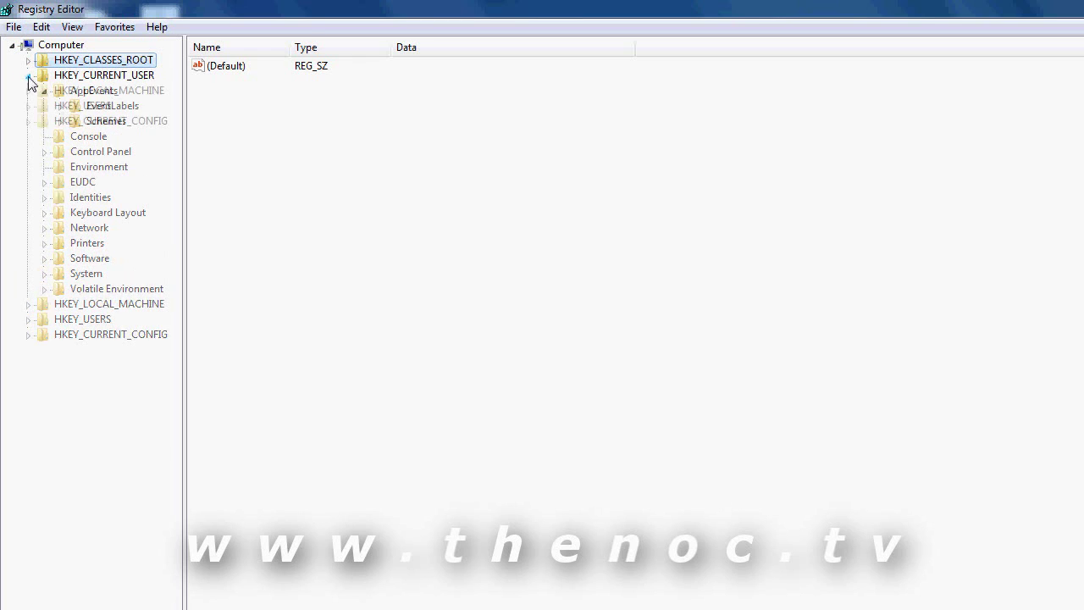
Step: Drill into HKEY_LOCAL_MACHINE\SOFTWARE\Microsoft to the Run key and open the Launch LCDMon value
left_click(28, 90)
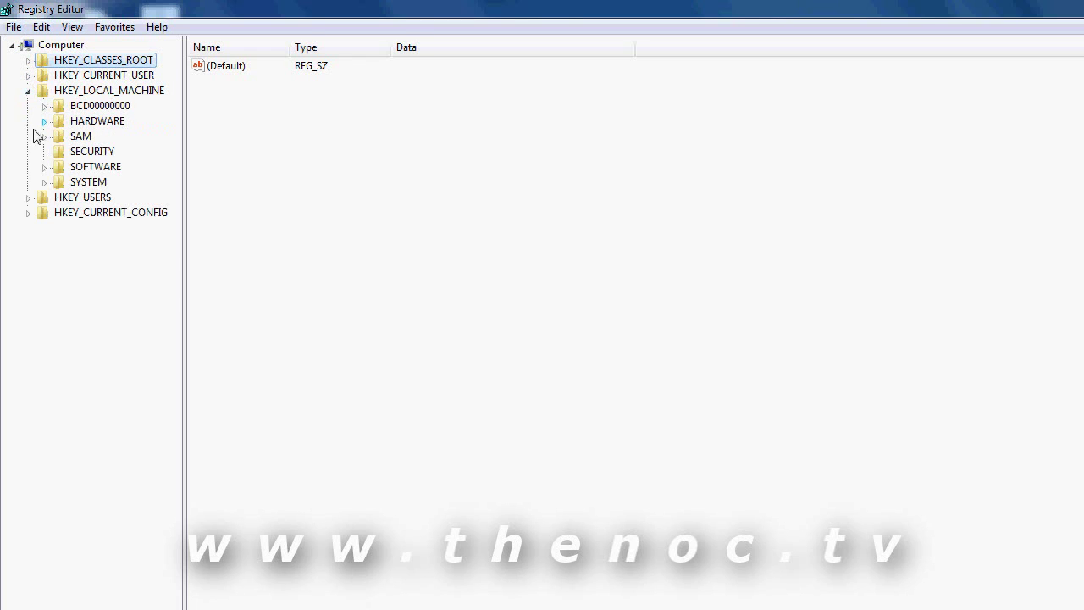
left_click(45, 167)
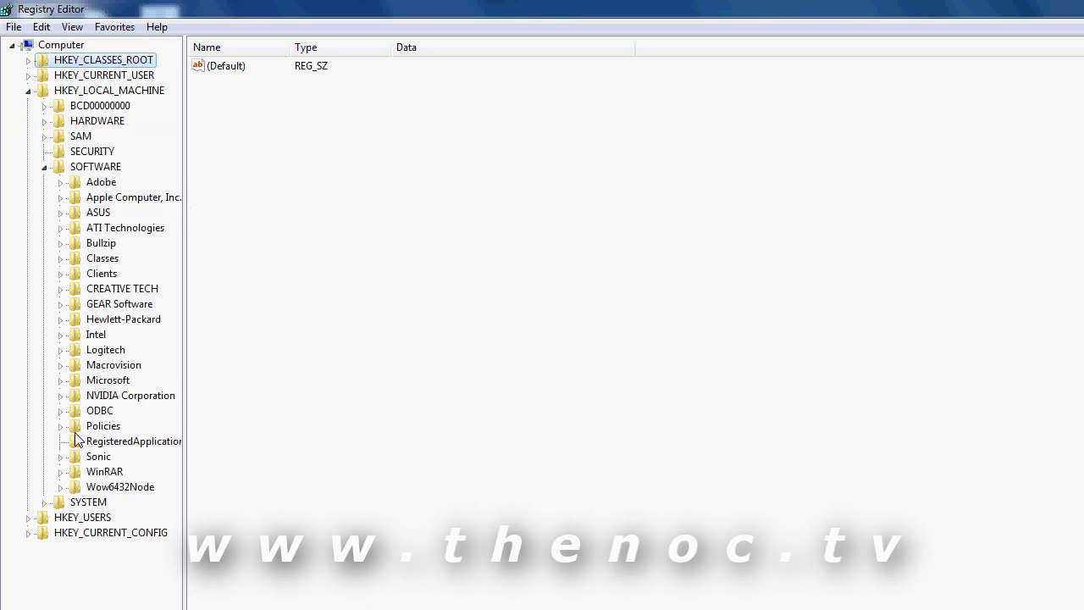
left_click(60, 380)
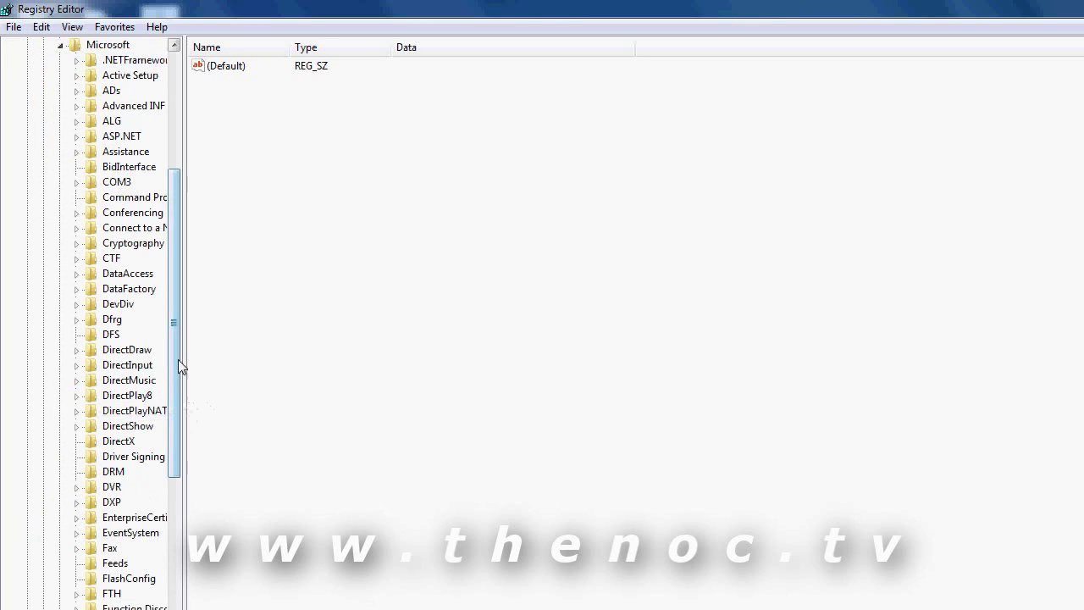
left_click_drag(178, 359, 173, 592)
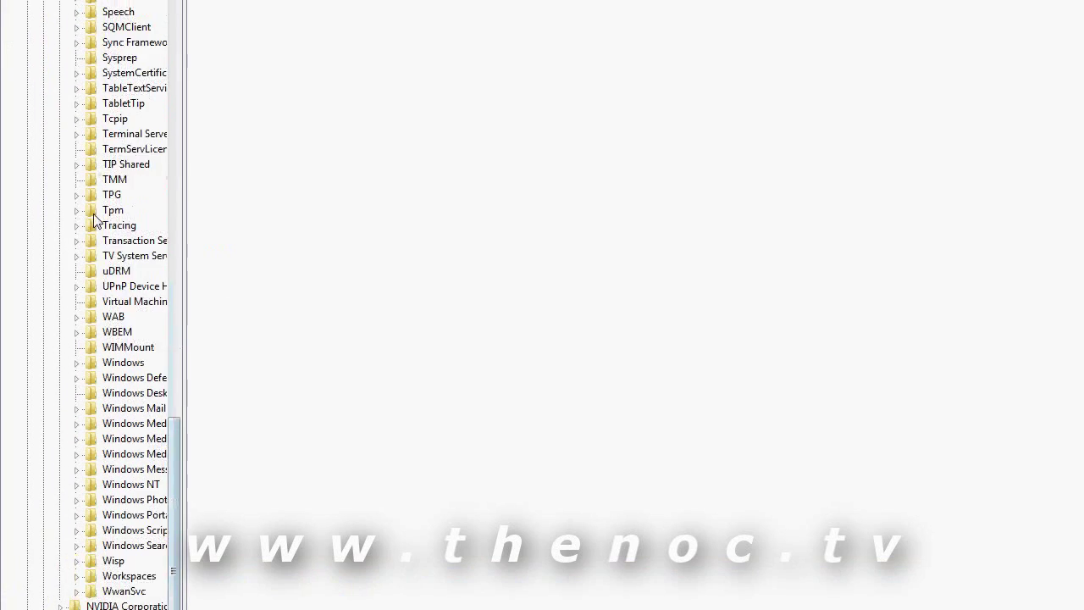
mouse_move(175, 454)
left_mouse_down()
mouse_move(177, 435)
mouse_move(177, 453)
left_mouse_up()
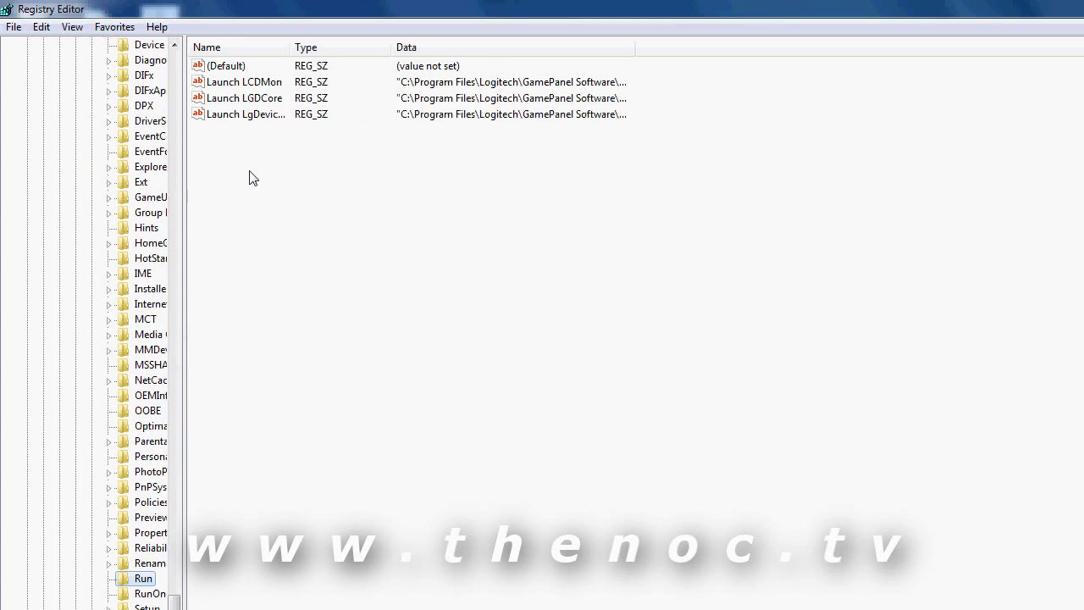
double_click(251, 86)
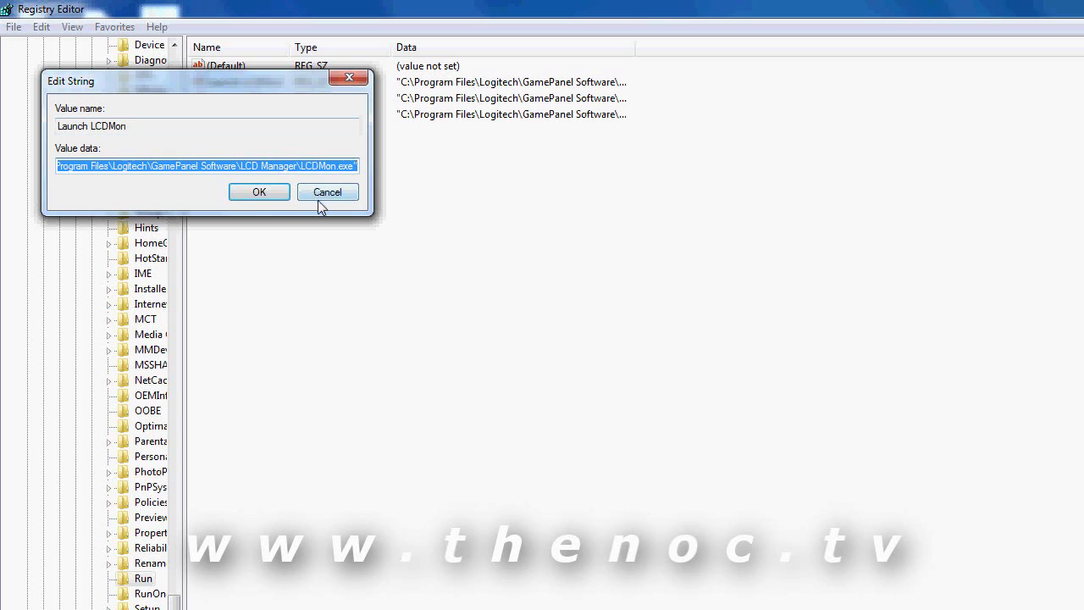
left_click(321, 201)
right_click(258, 88)
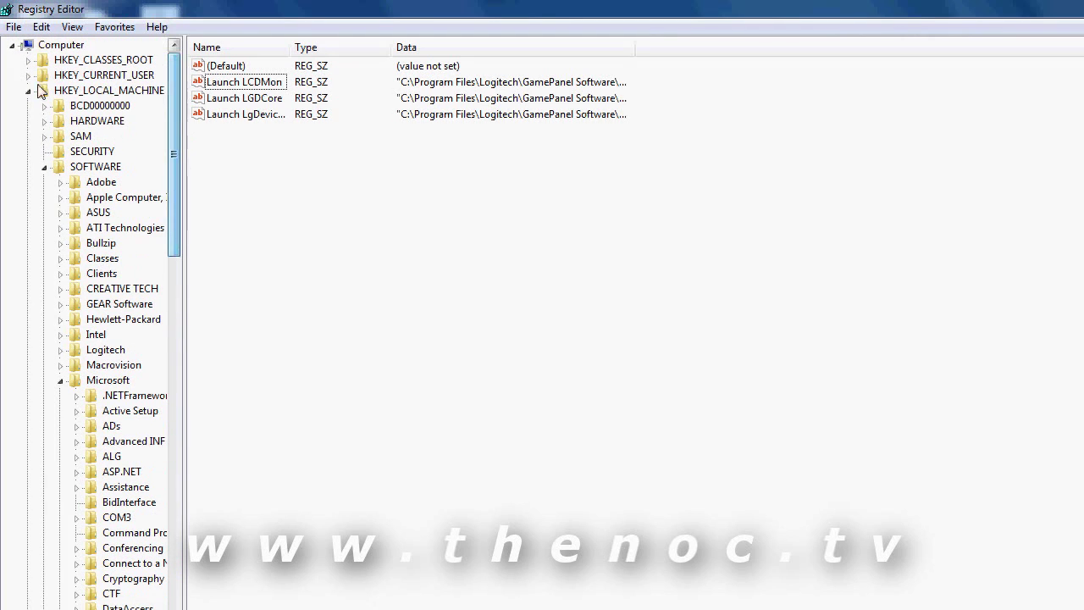
Step: Collapse HKEY_LOCAL_MACHINE, select Computer and look over the File menu's import/export options
left_click(28, 90)
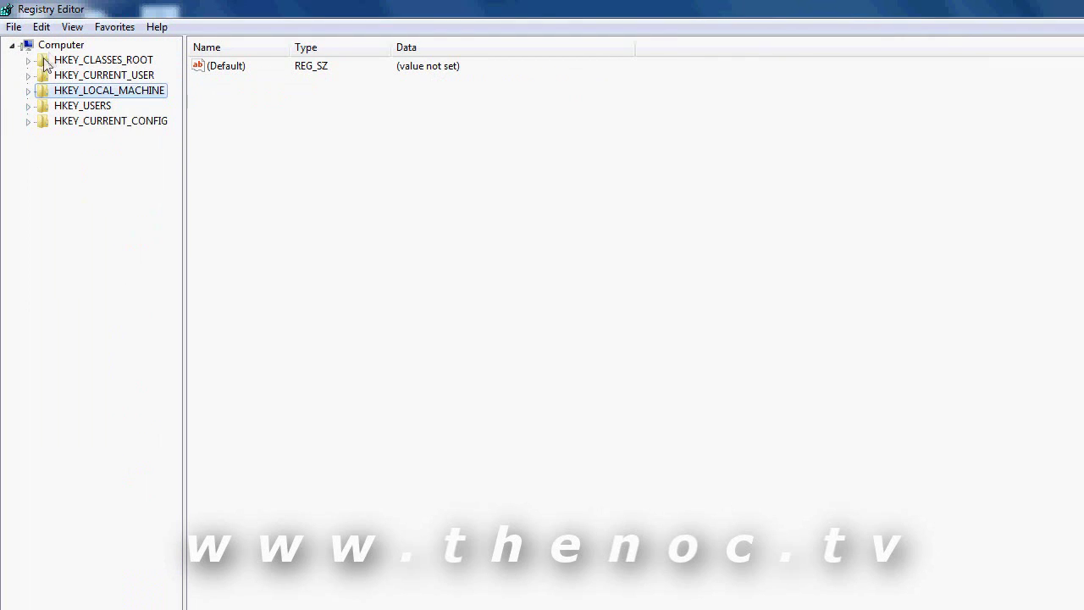
left_click(58, 46)
left_click(14, 28)
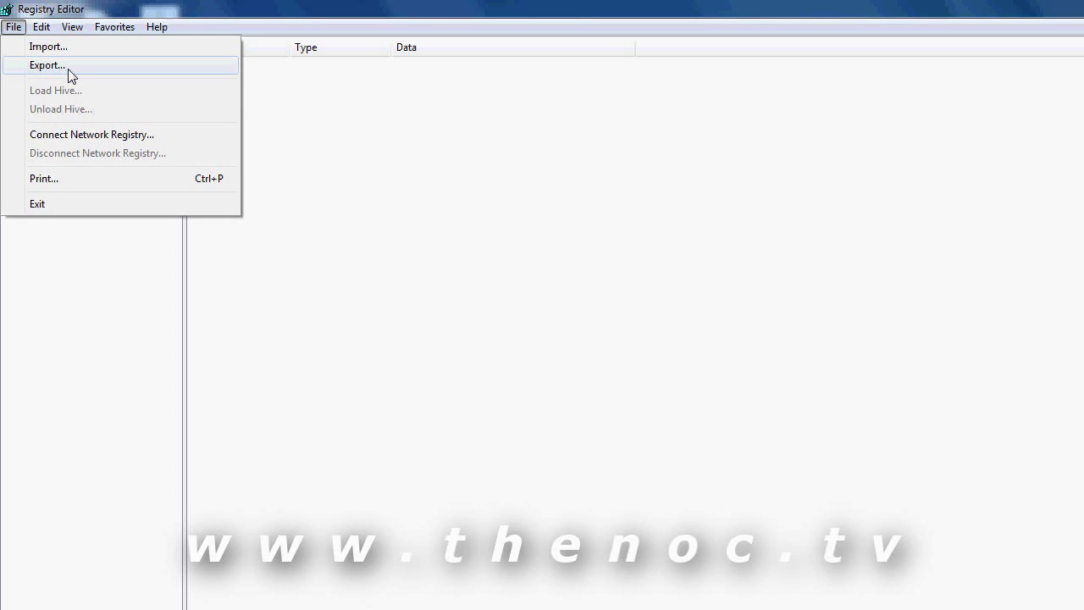
left_click(302, 133)
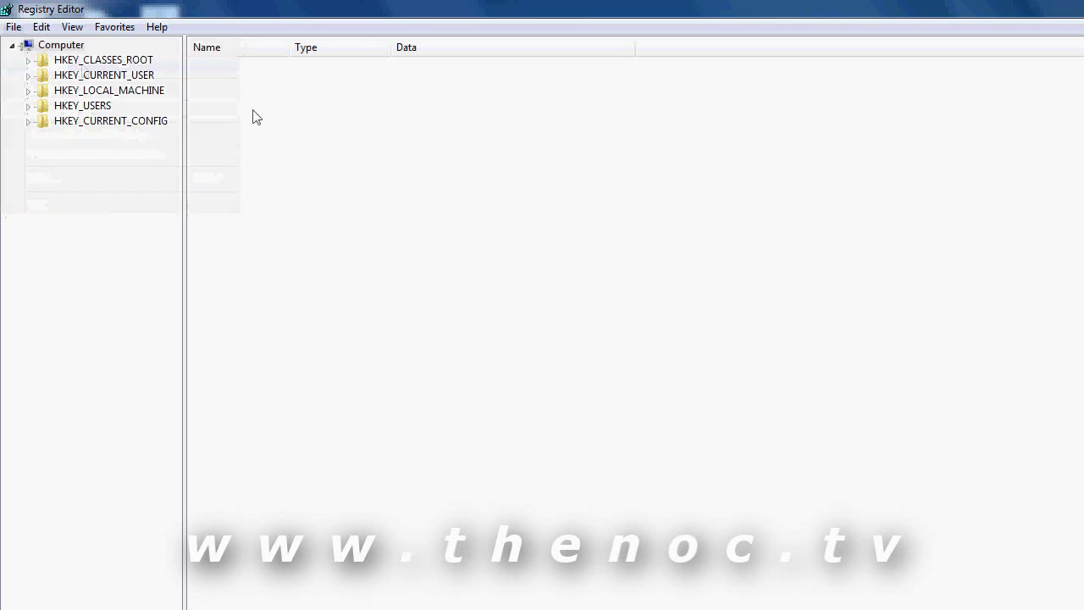
Step: Reselect Computer, review the File menu's Export option again, then select HKEY_CLASSES_ROOT
left_click(70, 48)
left_click(13, 27)
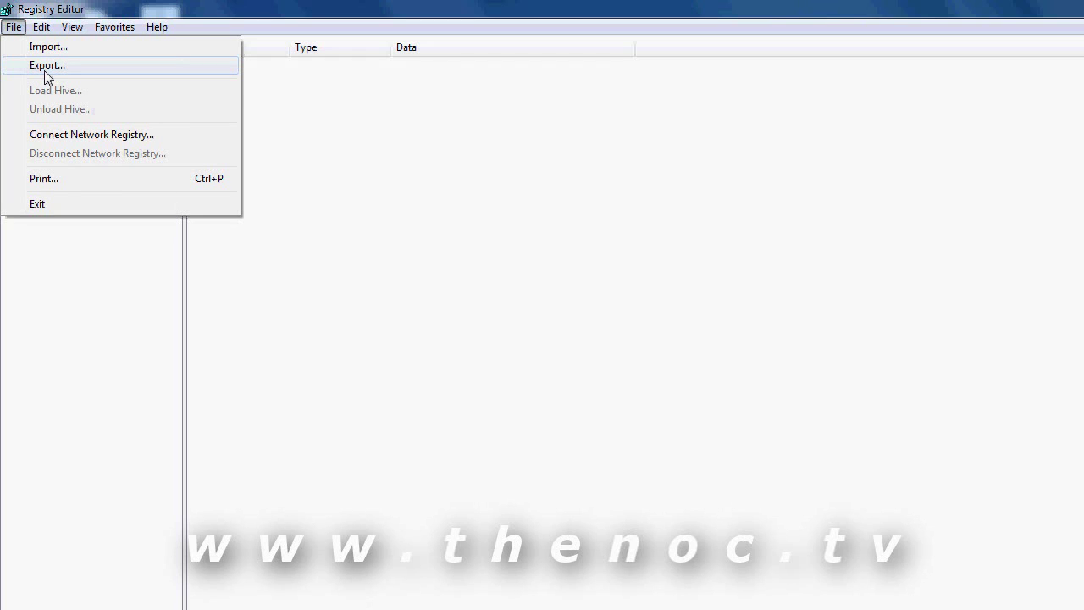
left_click(423, 183)
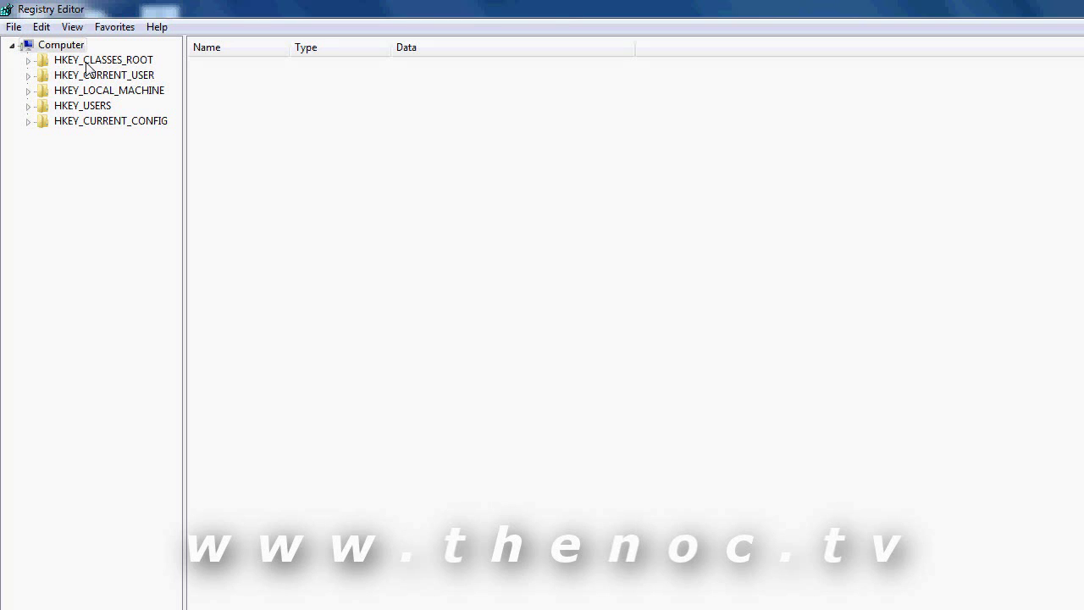
left_click(88, 61)
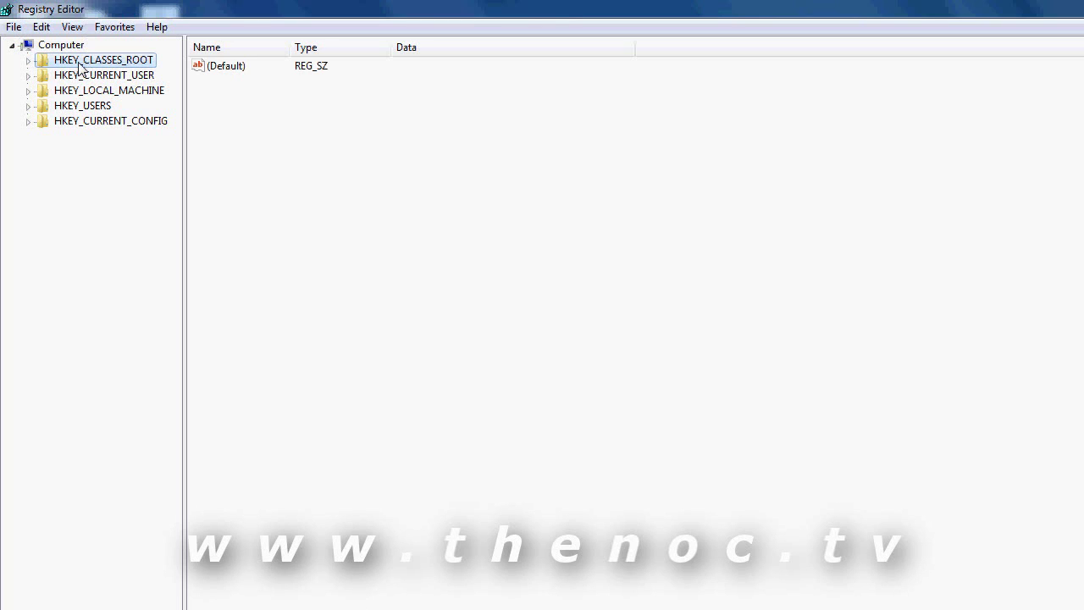
Step: Expand HKEY_CLASSES_ROOT, scroll to .exe and open it, showing exefile and application/x-msdownload
left_click(27, 61)
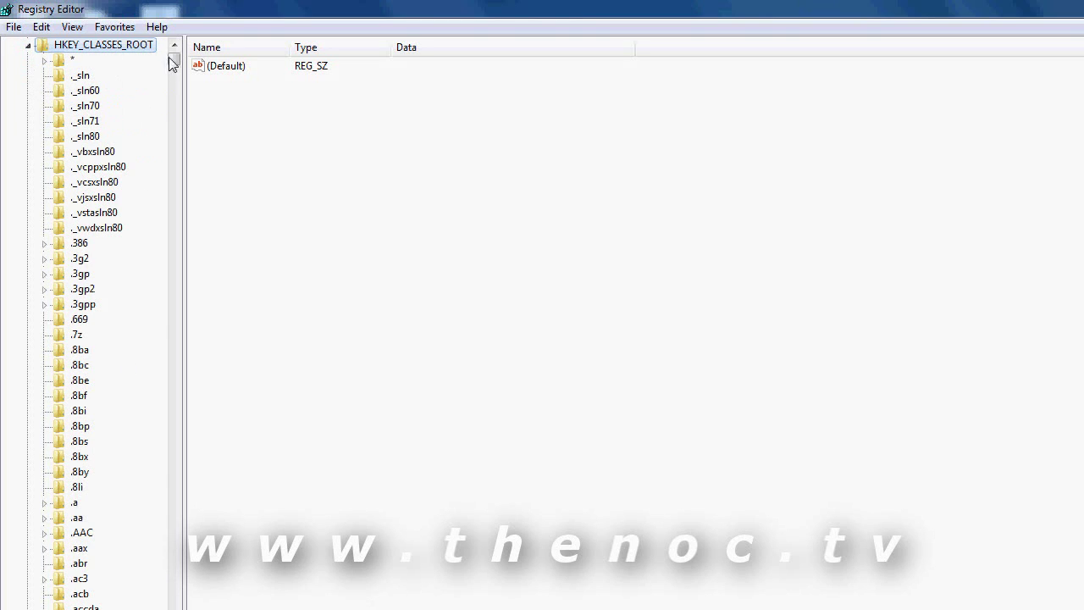
left_click_drag(173, 60, 173, 474)
left_click_drag(172, 408, 178, 559)
left_click_drag(178, 495, 203, 52)
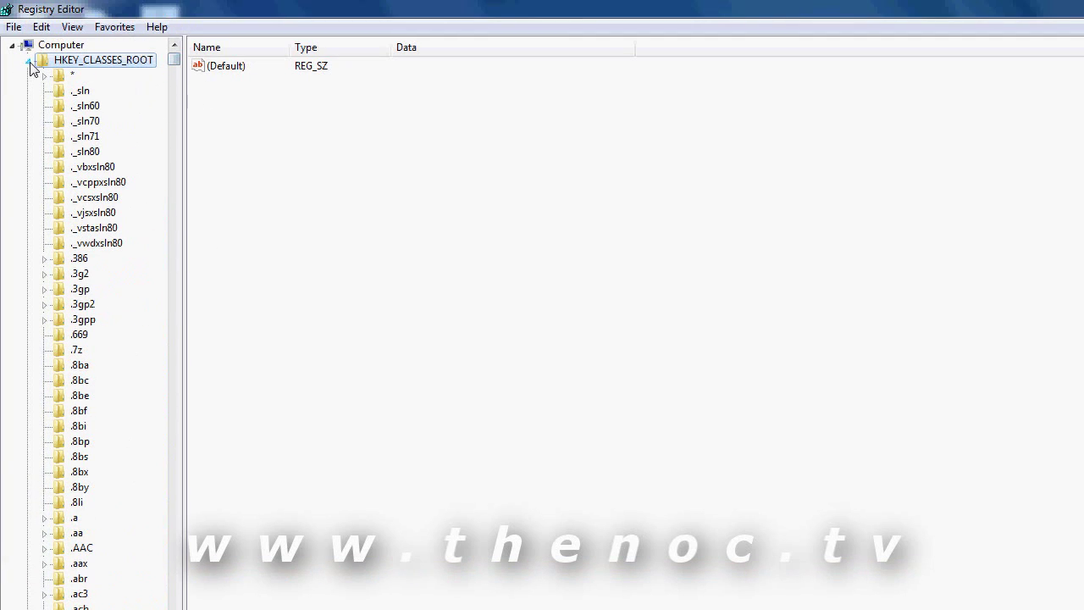
left_click_drag(177, 65, 180, 70)
scroll(113, 358, "down", 10)
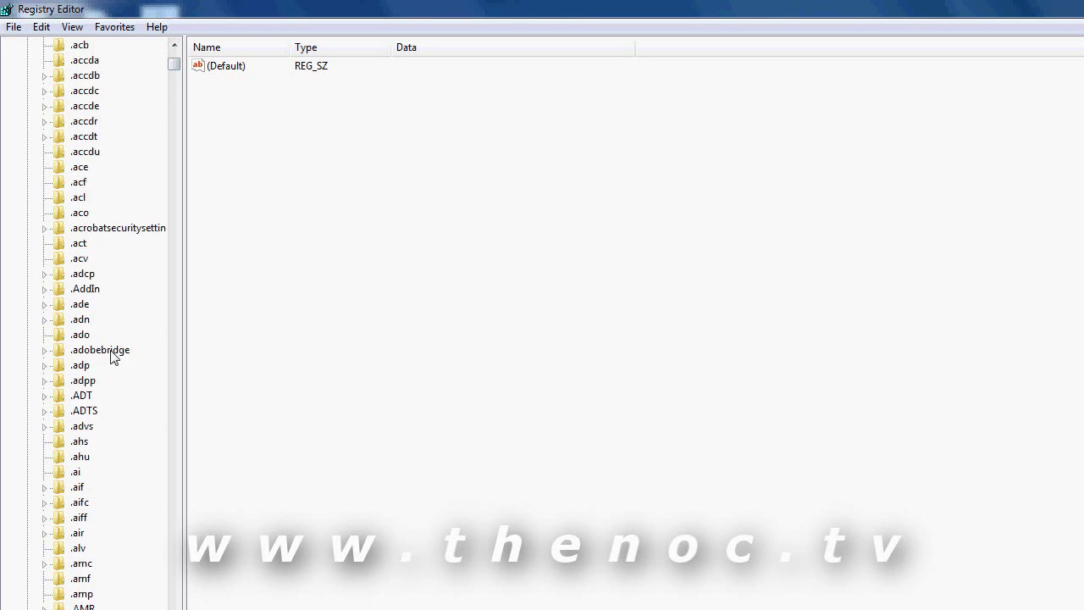
scroll(113, 356, "down", 20)
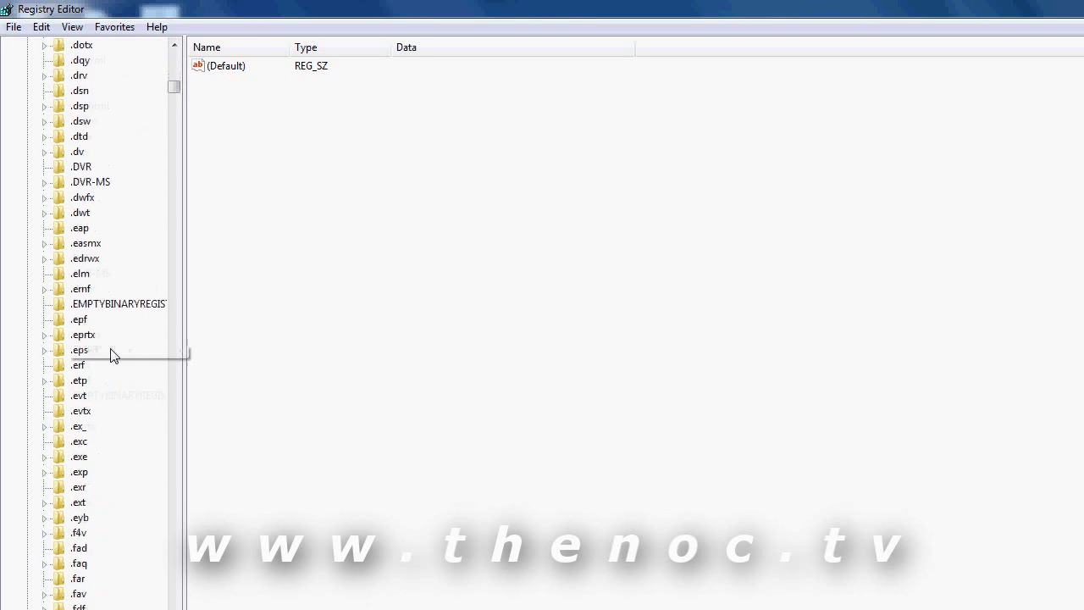
scroll(110, 355, "up", 6)
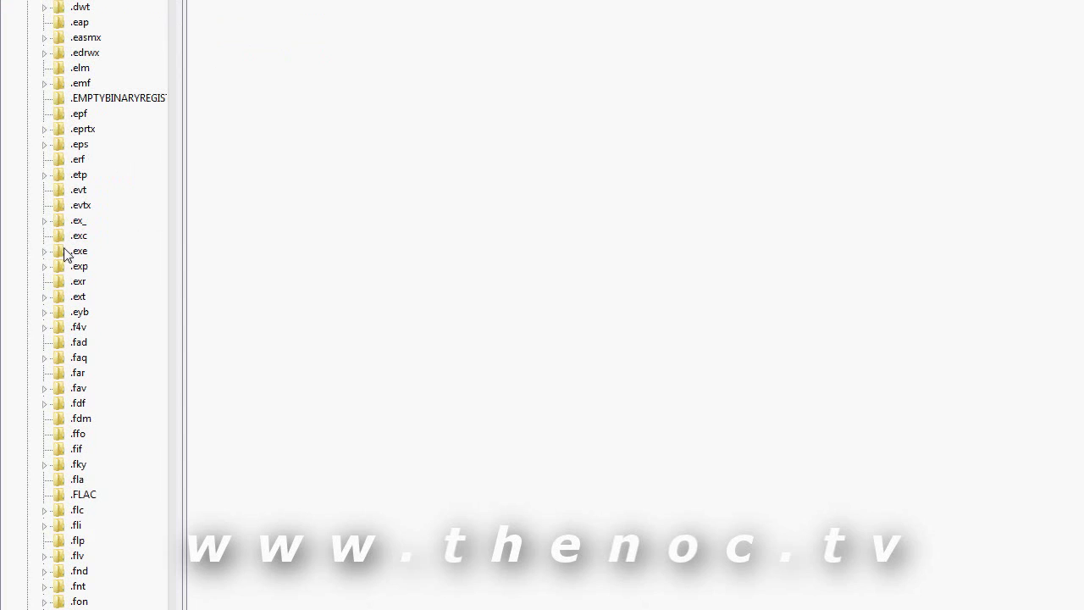
left_click(46, 251)
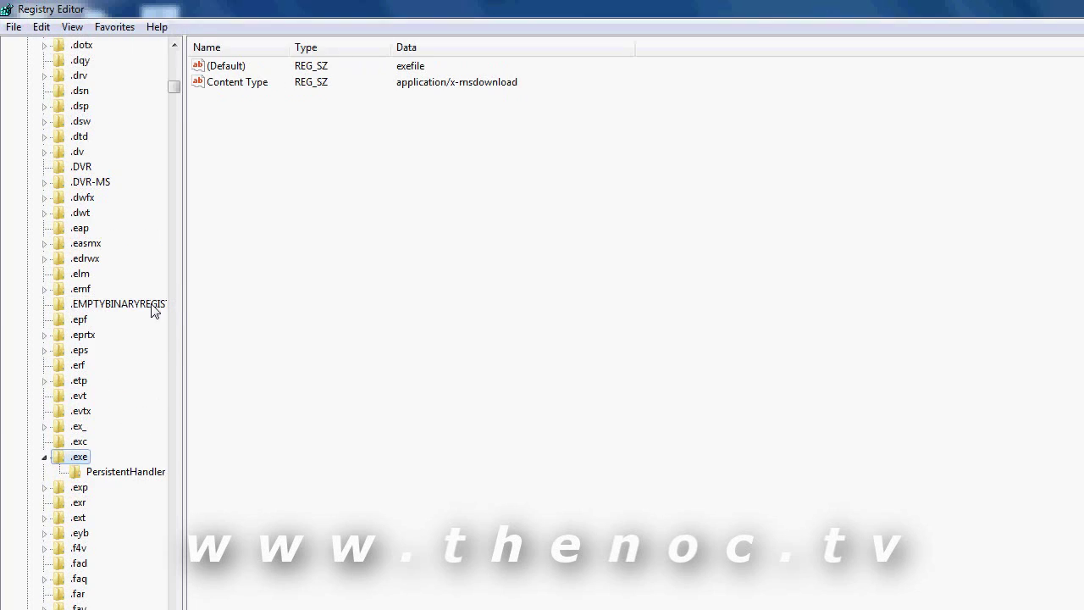
Step: Scroll down to the exefile key, view its values and expand its subkeys
scroll(87, 411, "down", 20)
scroll(89, 411, "down", 20)
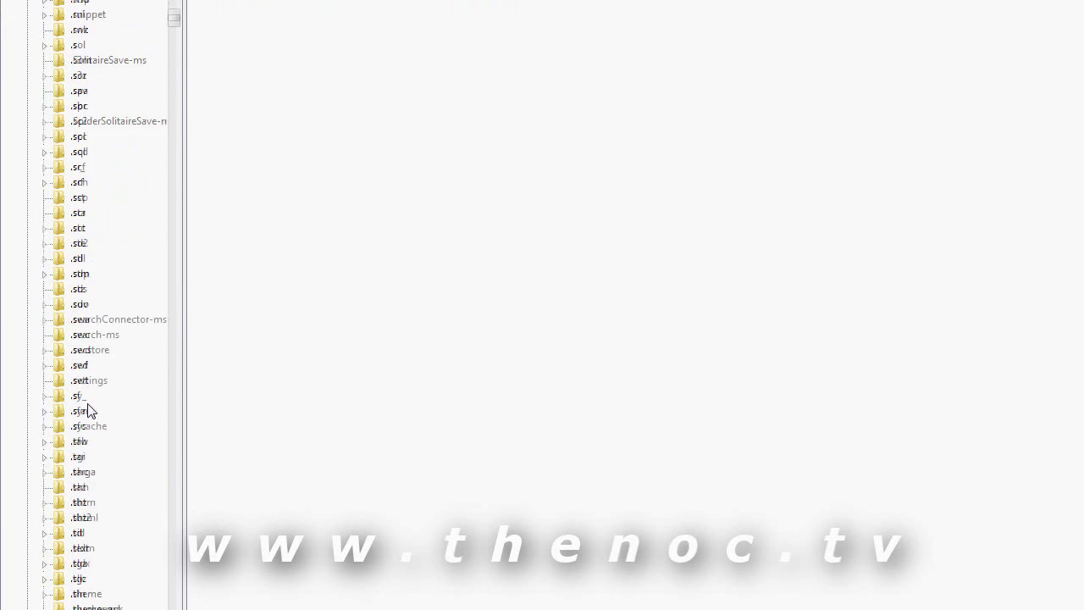
scroll(89, 410, "down", 20)
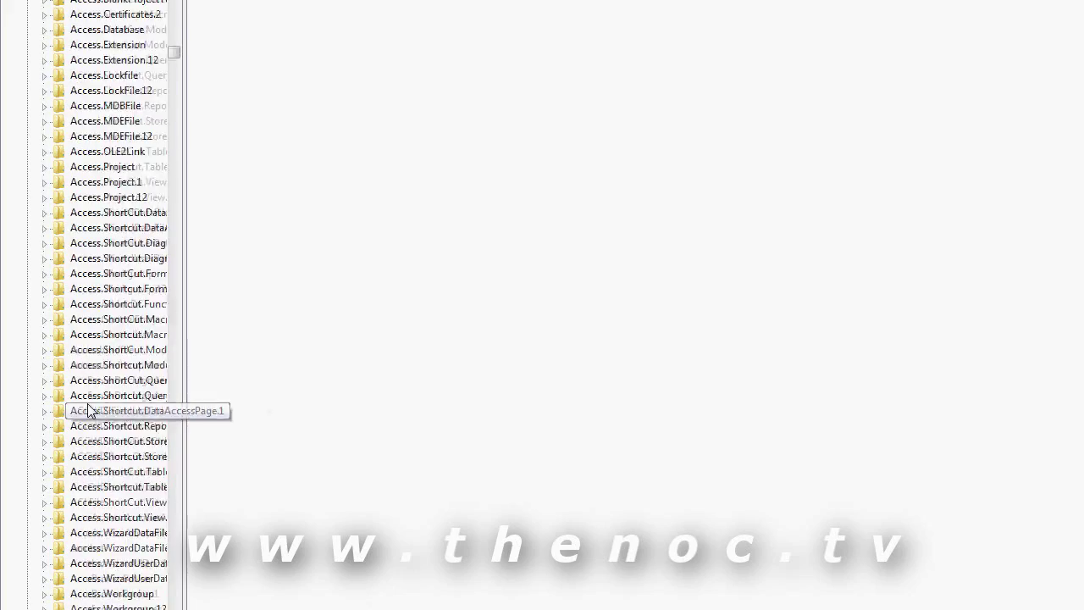
scroll(89, 411, "down", 20)
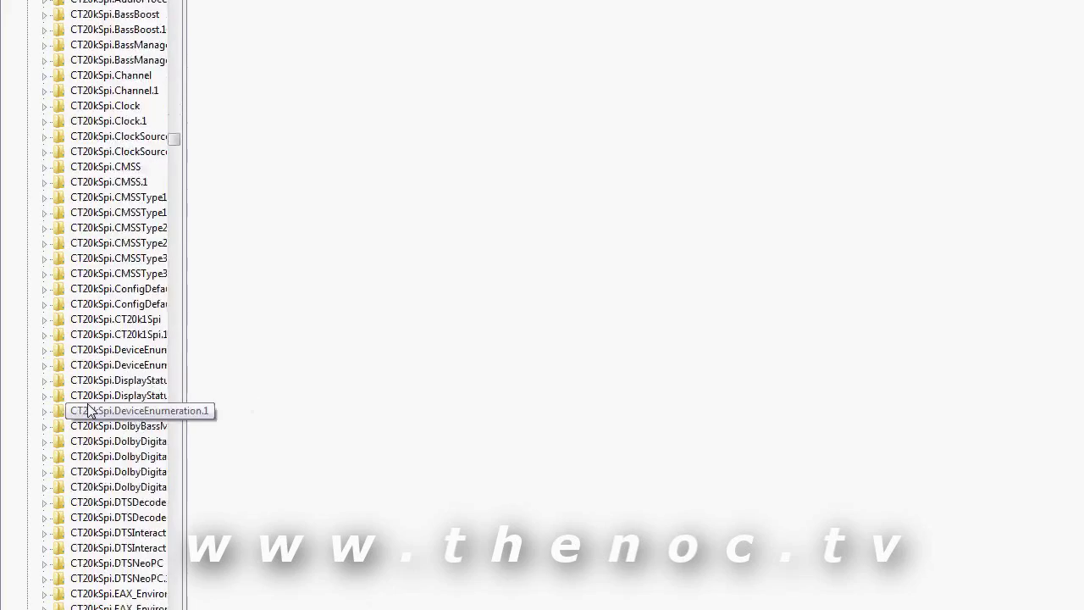
scroll(89, 411, "down", 8)
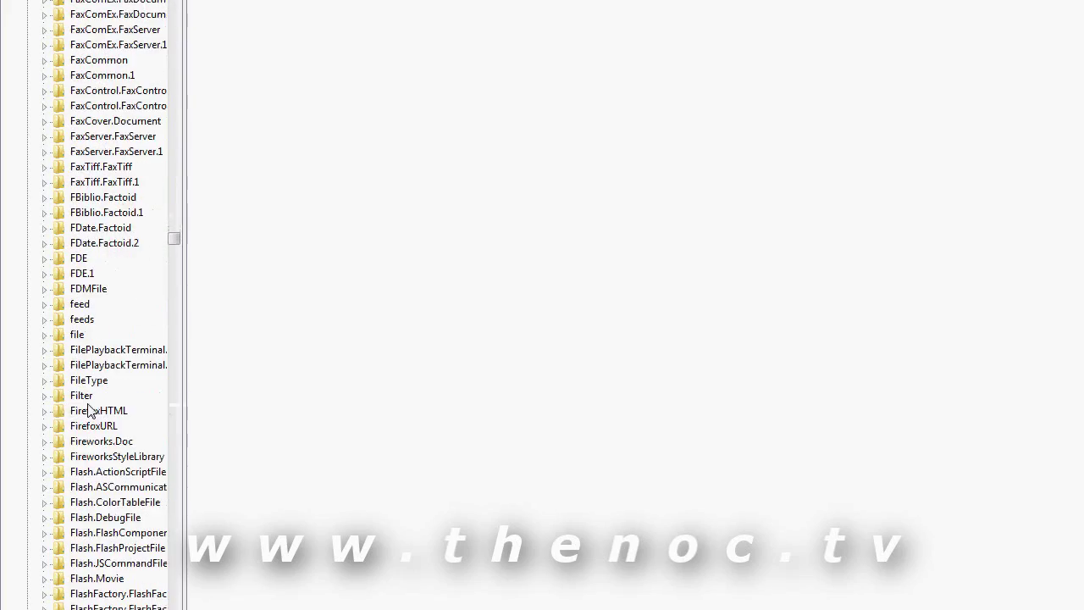
scroll(89, 410, "up", 8)
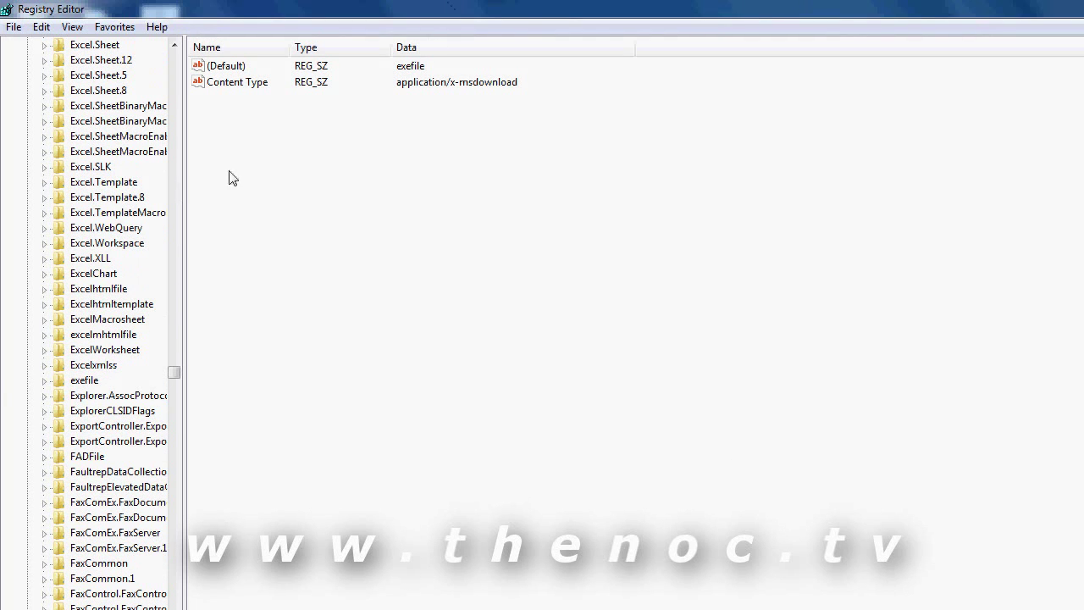
left_click(64, 382)
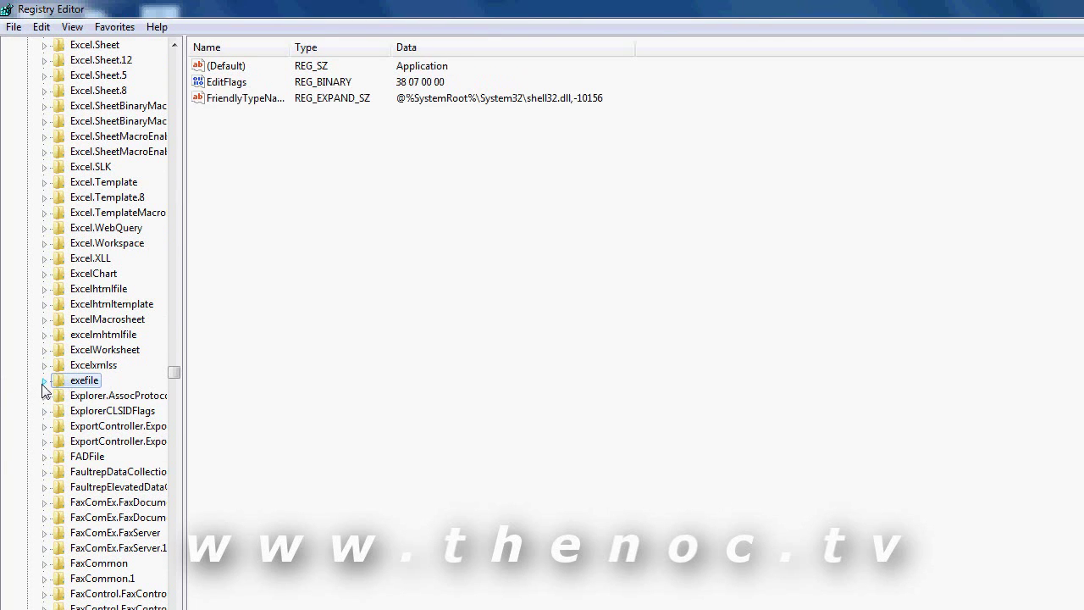
left_click(44, 380)
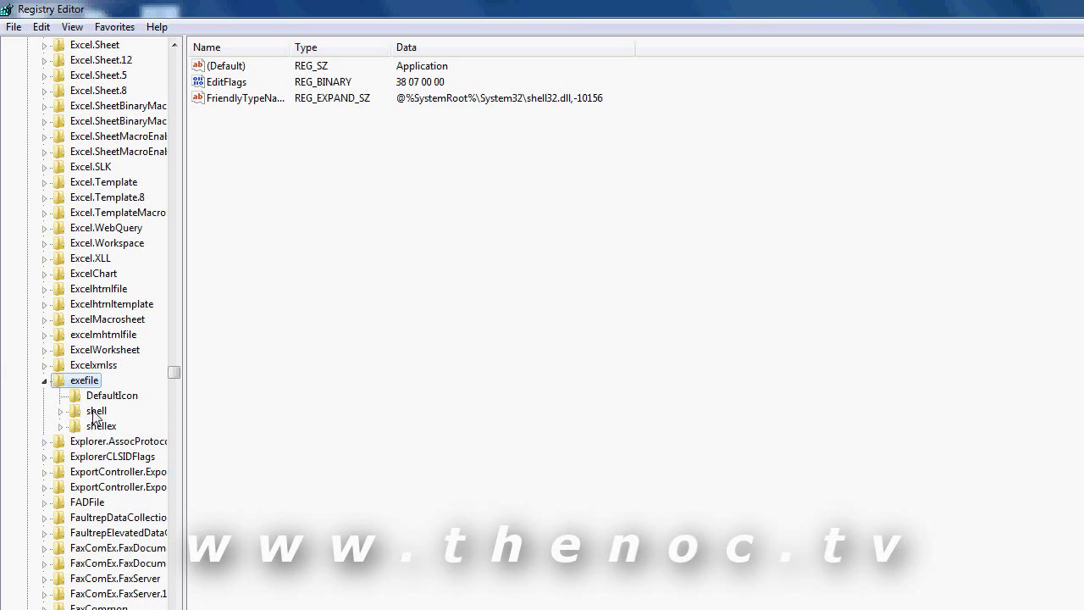
Step: Step through shell > open > command to view the open command's values, then collapse exefile
left_click(95, 412)
left_click(60, 411)
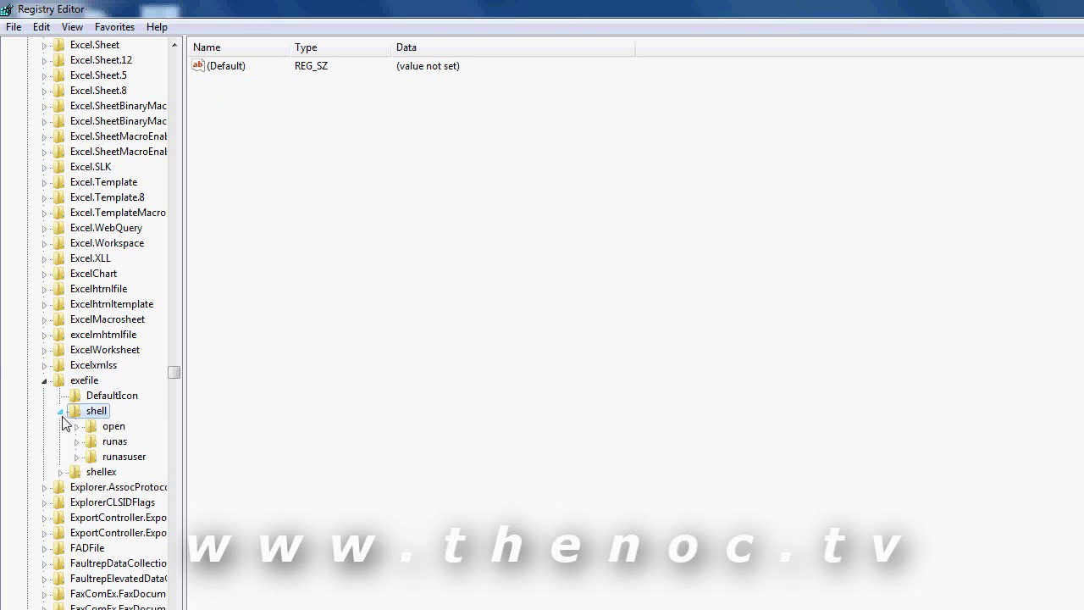
left_click(93, 427)
left_click(77, 426)
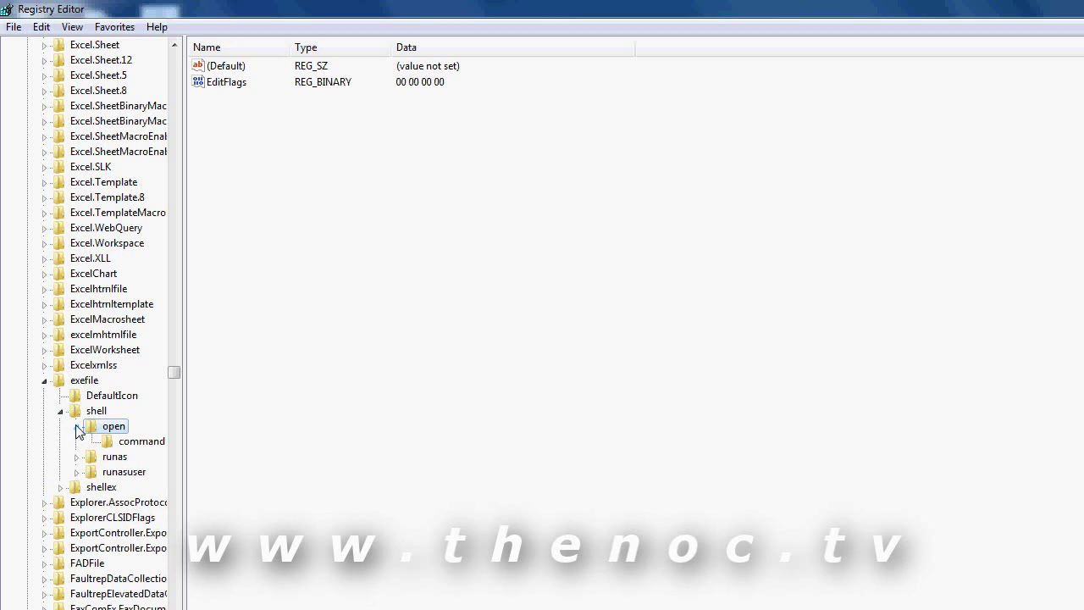
left_click(119, 442)
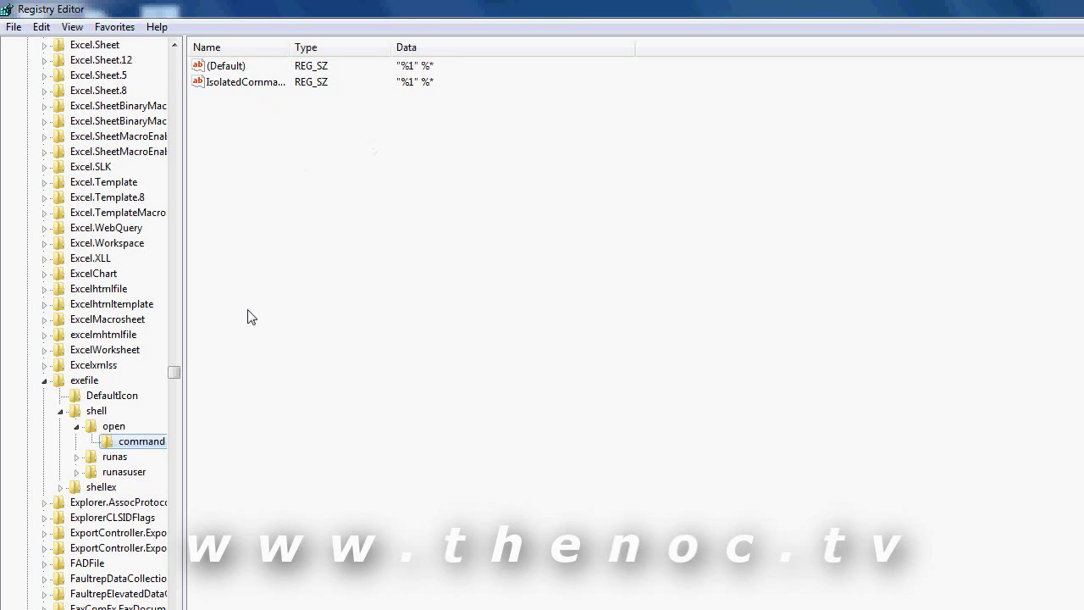
left_click(44, 383)
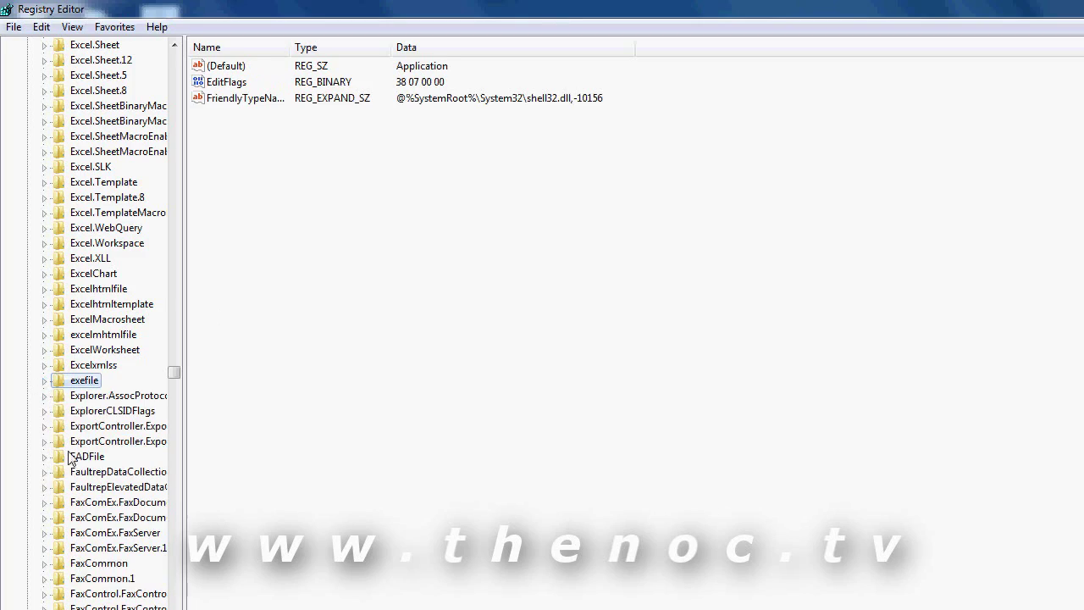
Step: Scroll back to the top of the tree and collapse HKEY_CLASSES_ROOT
scroll(68, 445, "up", 20)
scroll(68, 440, "up", 20)
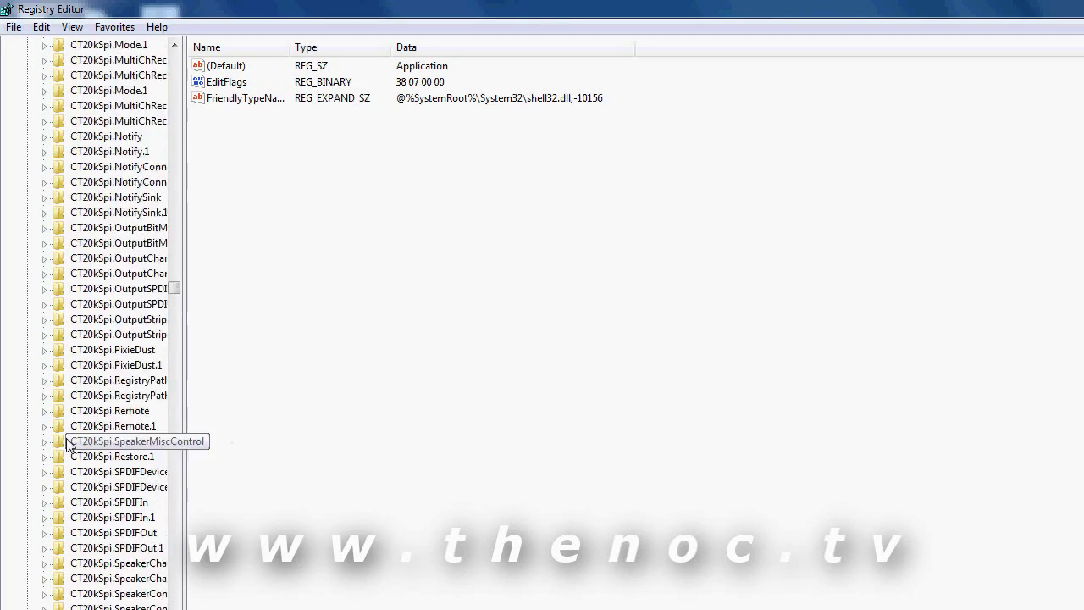
scroll(127, 247, "up", 20)
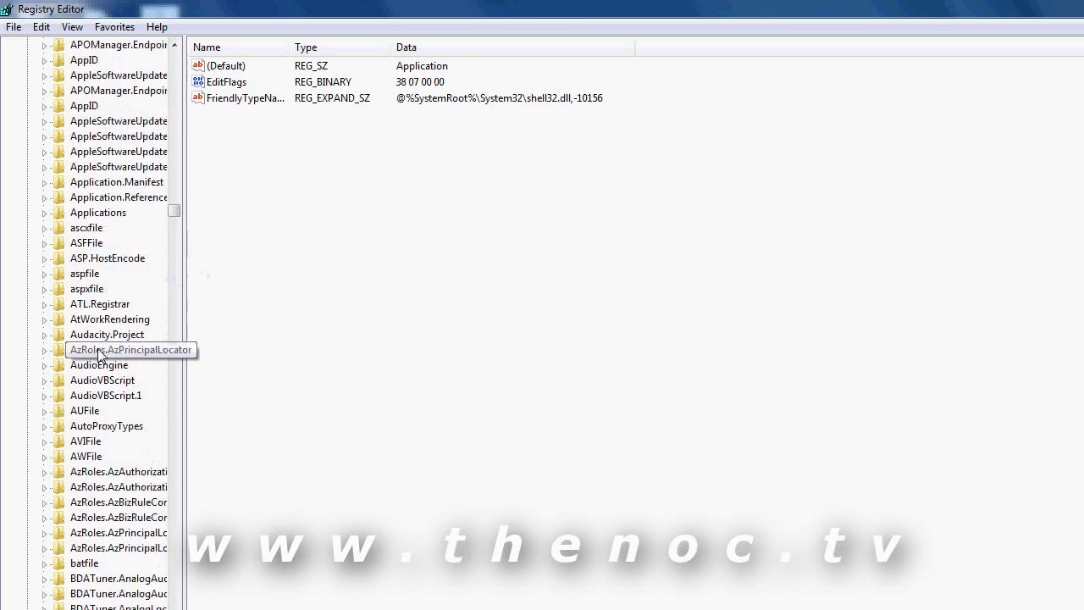
scroll(108, 357, "up", 20)
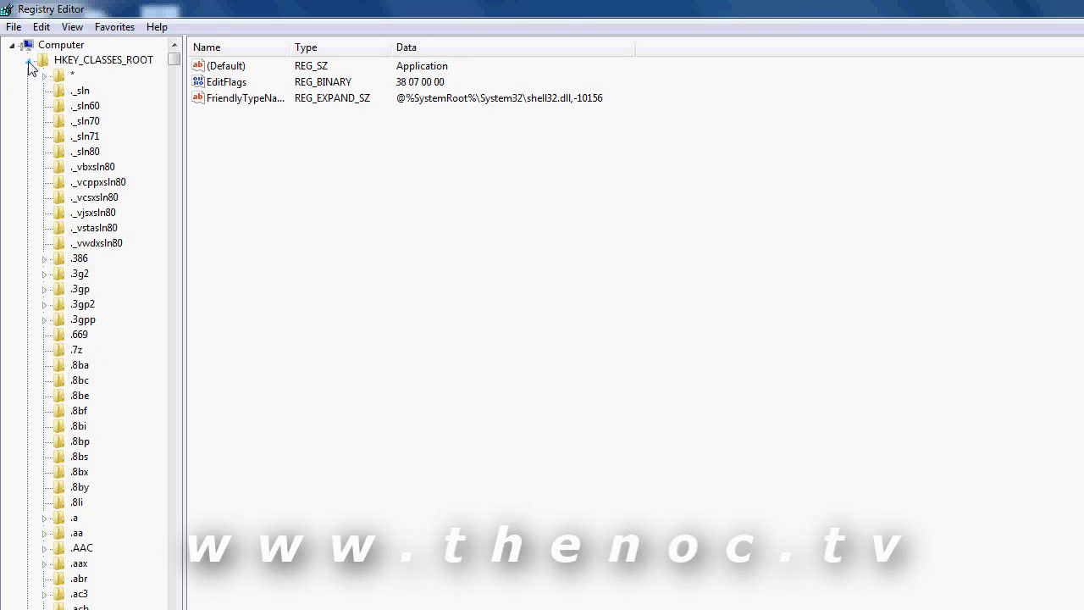
left_click(30, 64)
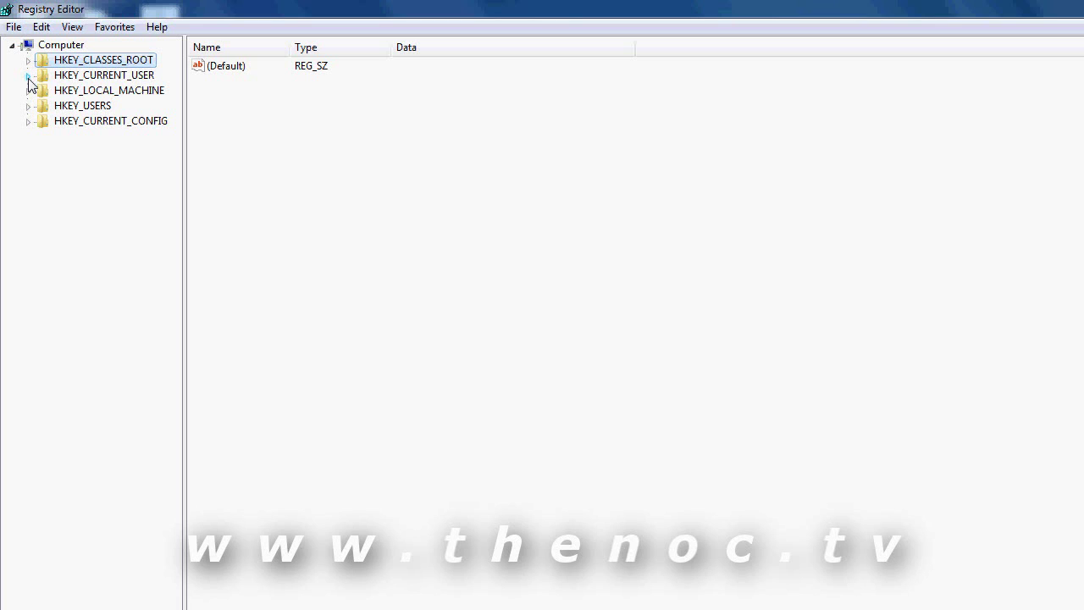
Step: Show HKEY_CURRENT_USER's values, then expand HKEY_USERS to see its SID subkeys and collapse it
left_click(75, 78)
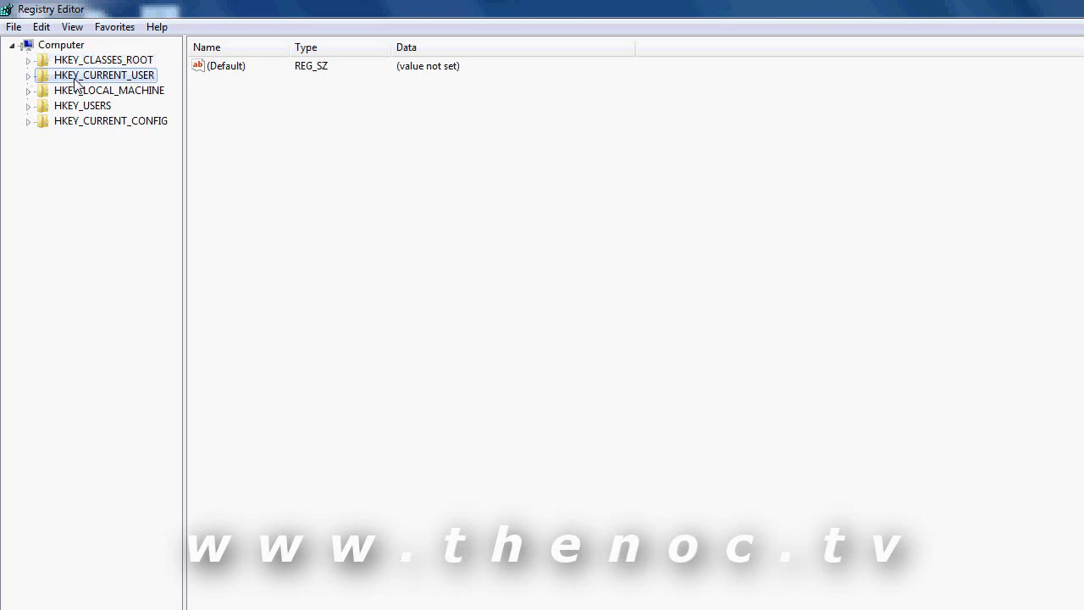
left_click(28, 107)
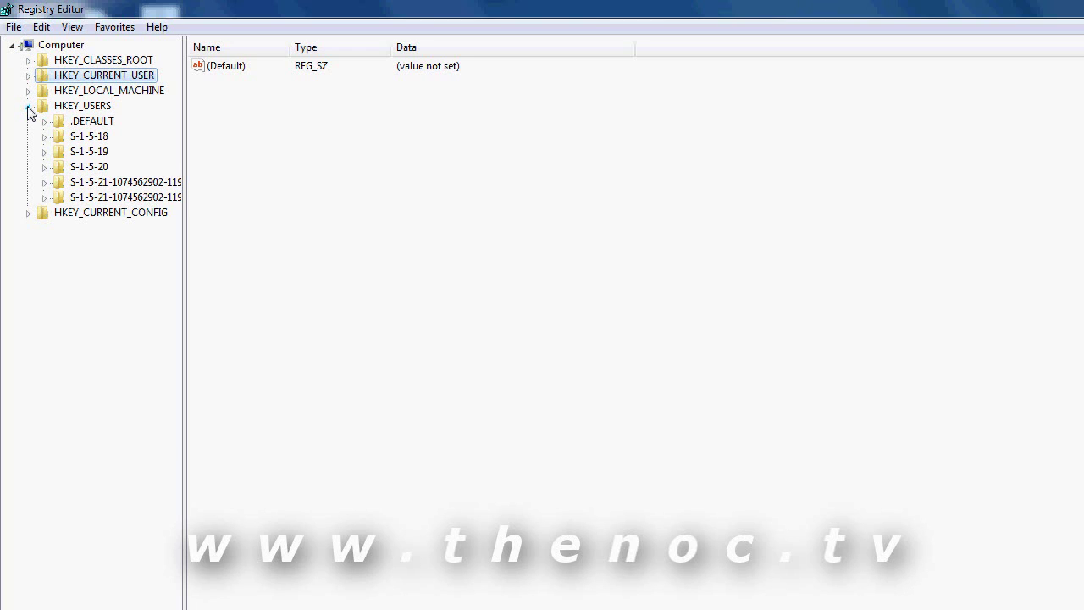
left_click(27, 106)
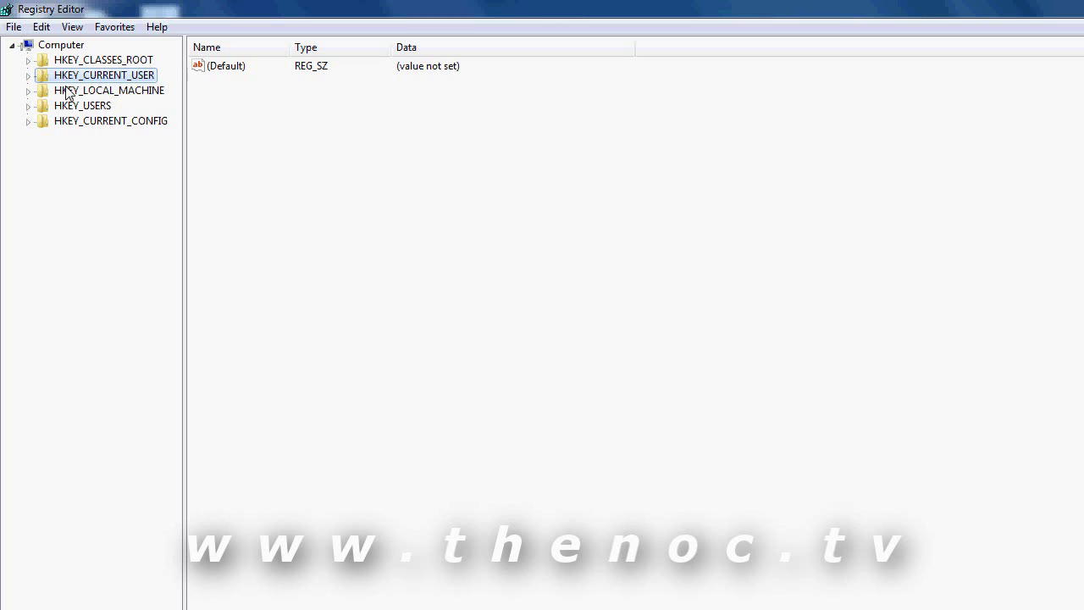
Step: Select HKEY_LOCAL_MACHINE, then HKEY_CURRENT_CONFIG, expanding it to see Software and System before collapsing
left_click(68, 91)
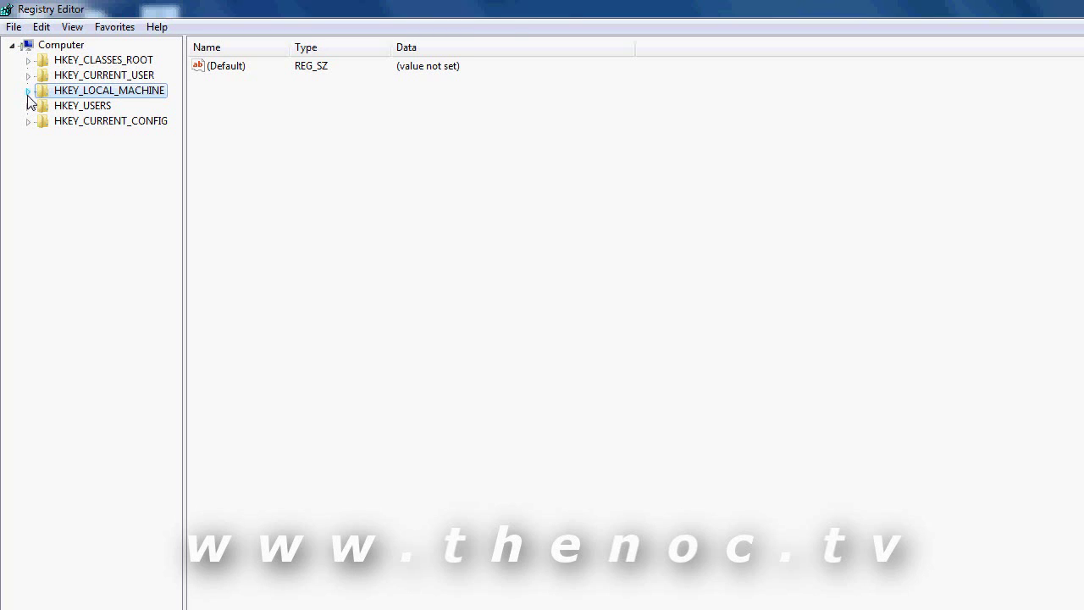
left_click(49, 124)
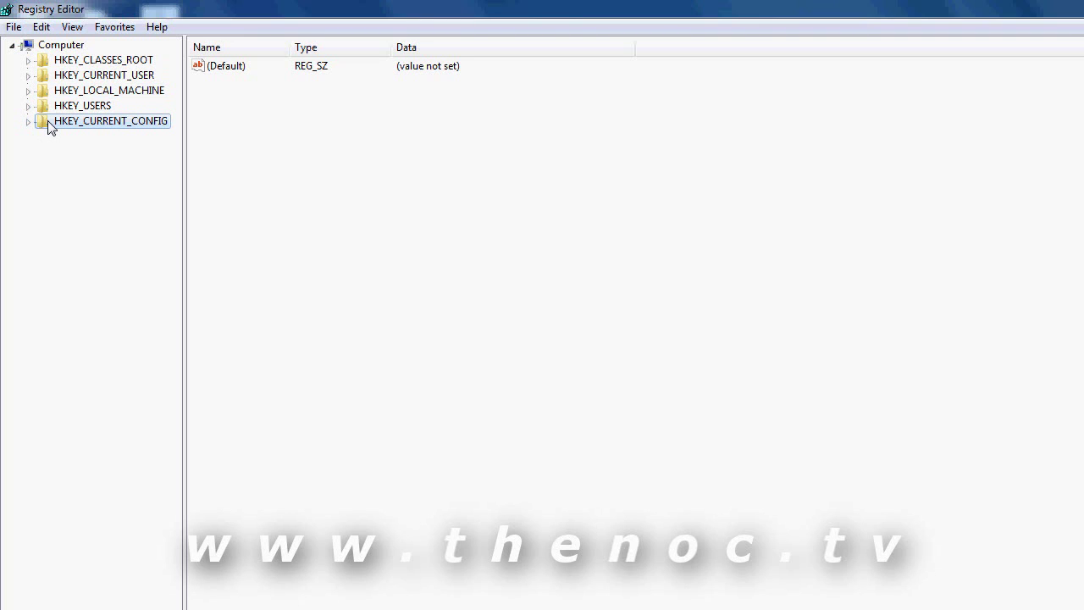
left_click(29, 122)
left_click(29, 123)
Step: Expand HKEY_LOCAL_MACHINE, scroll to the Run key and select the Launch LCDMon startup value
left_click(29, 93)
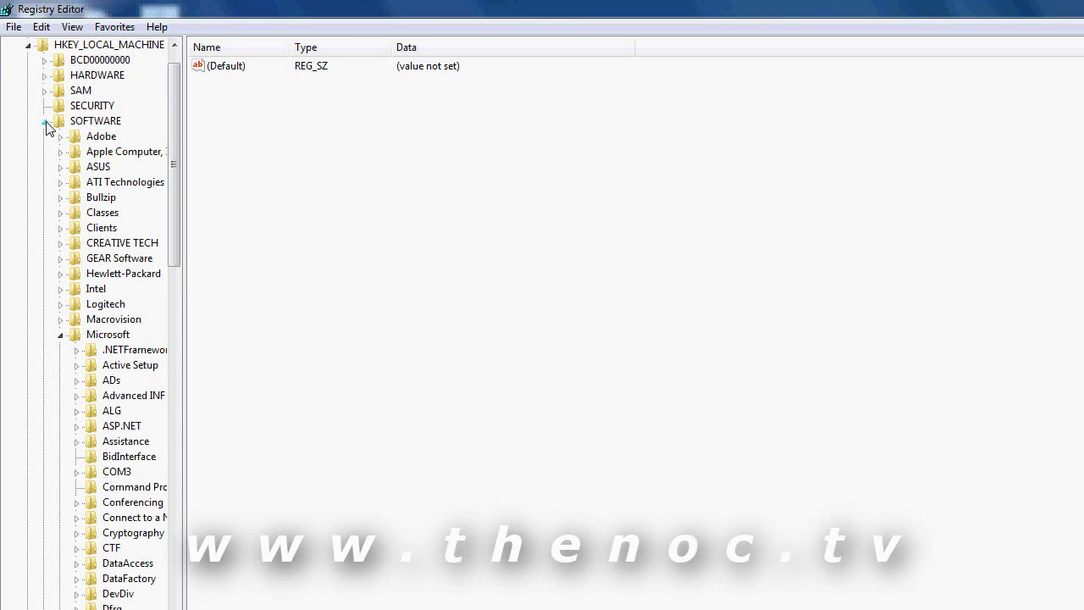
scroll(179, 129, "down", 1)
left_click_drag(179, 129, 163, 448)
scroll(163, 449, "down", 13)
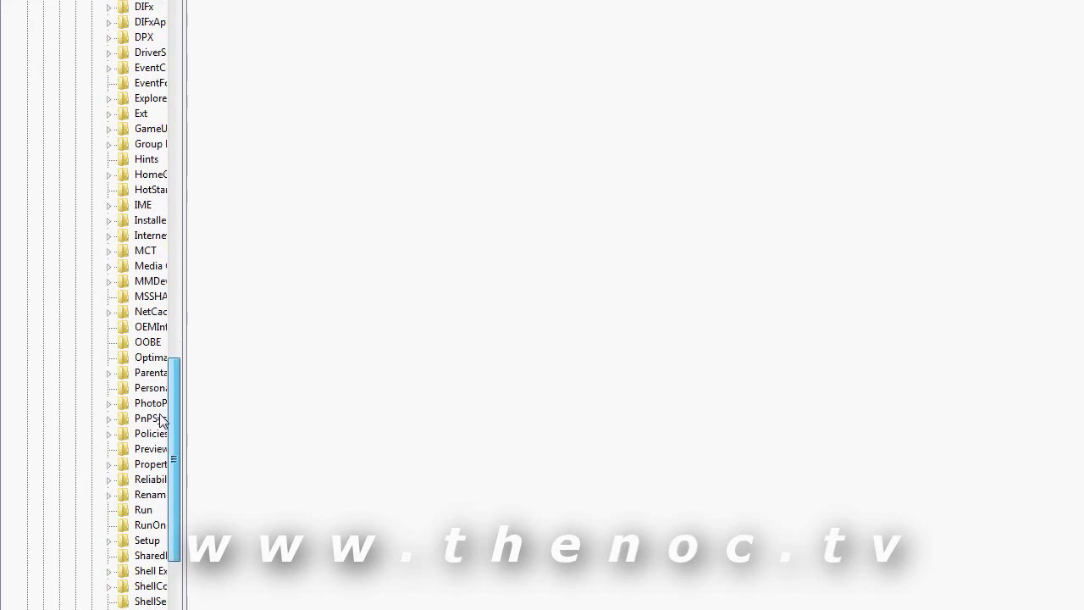
scroll(165, 416, "up", 1)
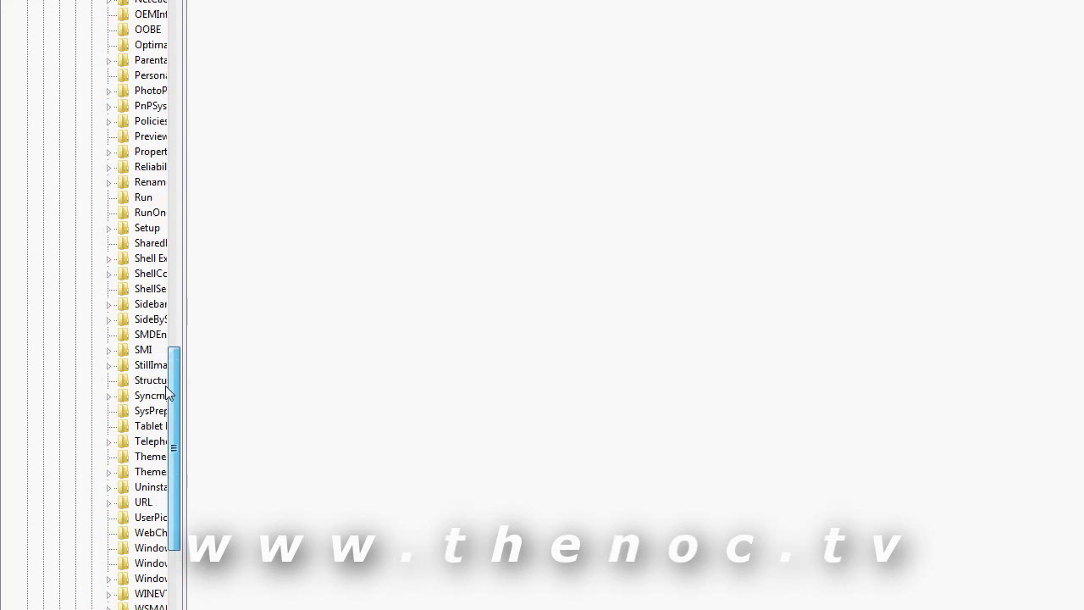
left_click(141, 197)
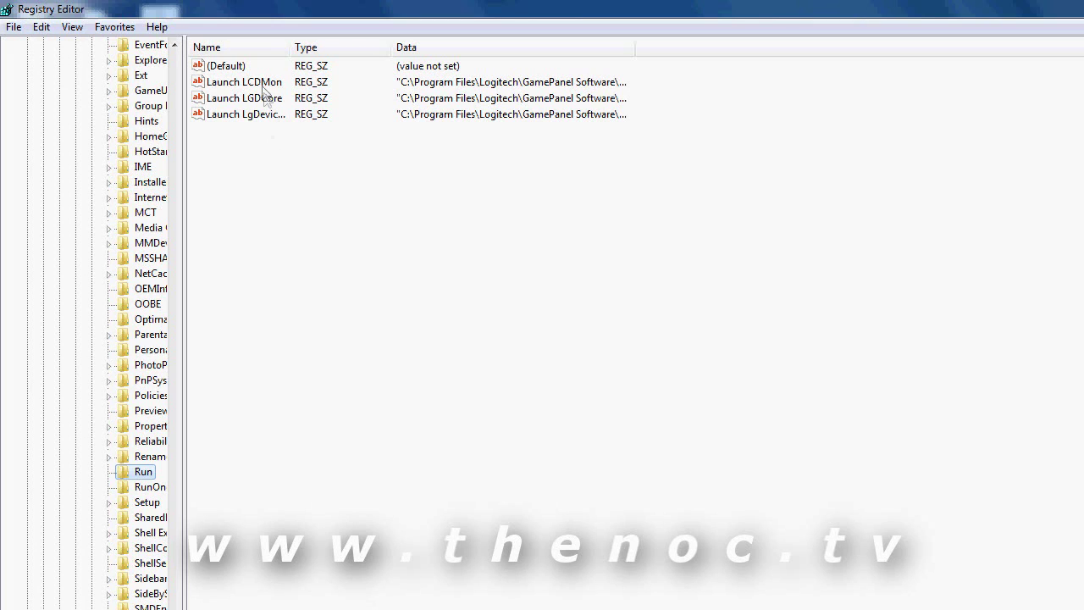
left_click(264, 88)
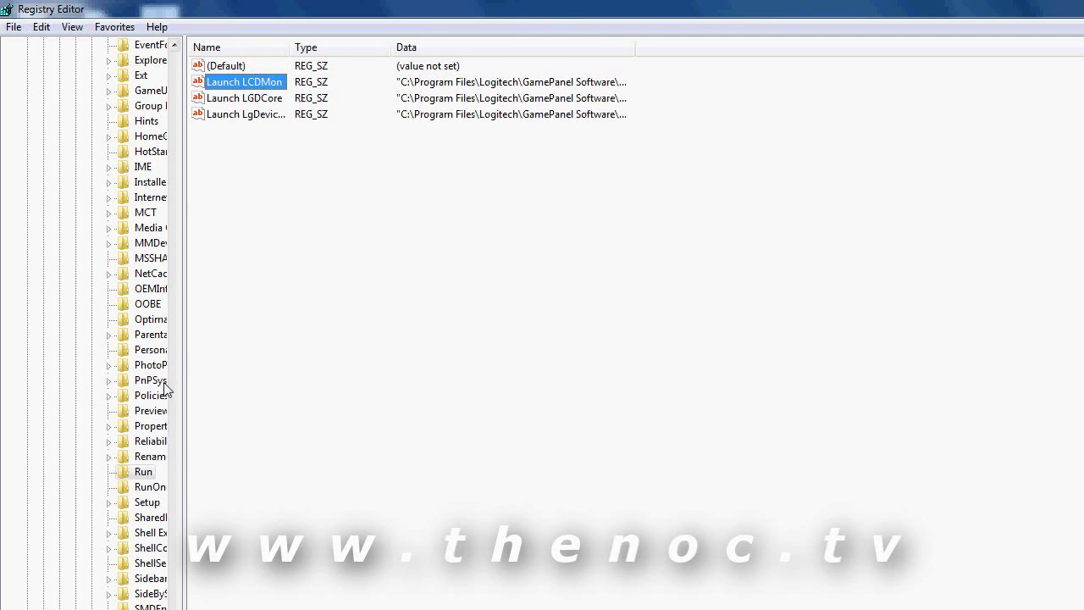
Step: Collapse SOFTWARE and HKEY_LOCAL_MACHINE, then bring up the Windows Start menu
left_click_drag(170, 411, 149, 174)
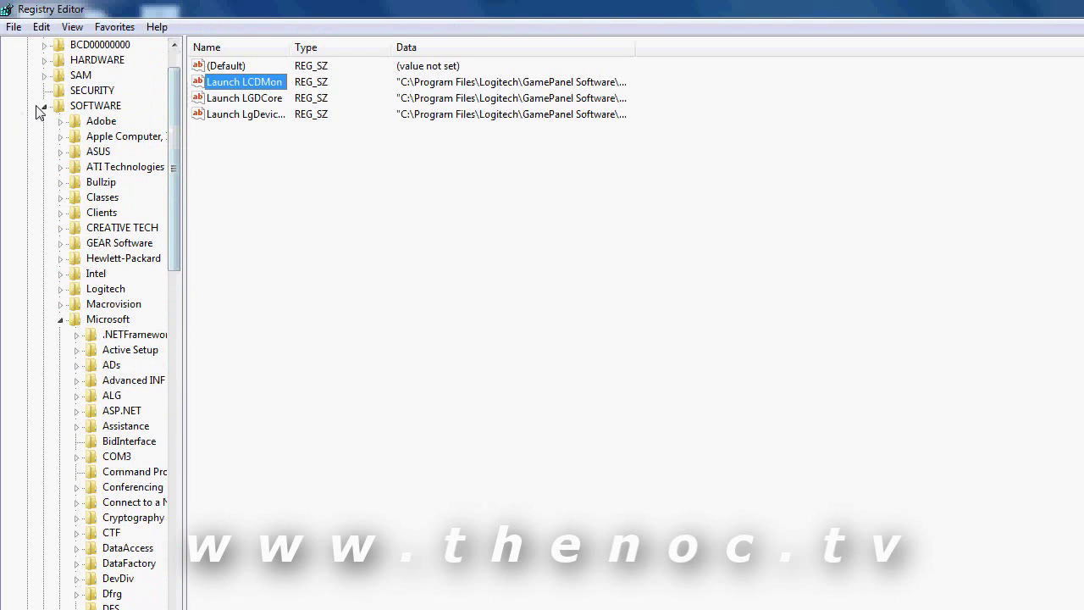
left_click(44, 105)
left_click(28, 91)
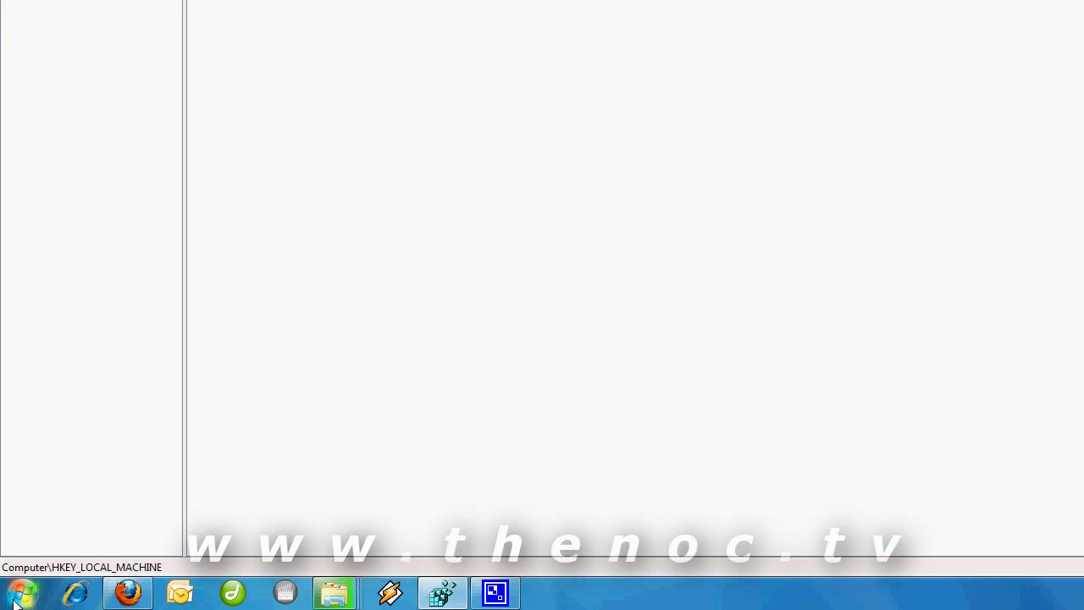
left_click(15, 603)
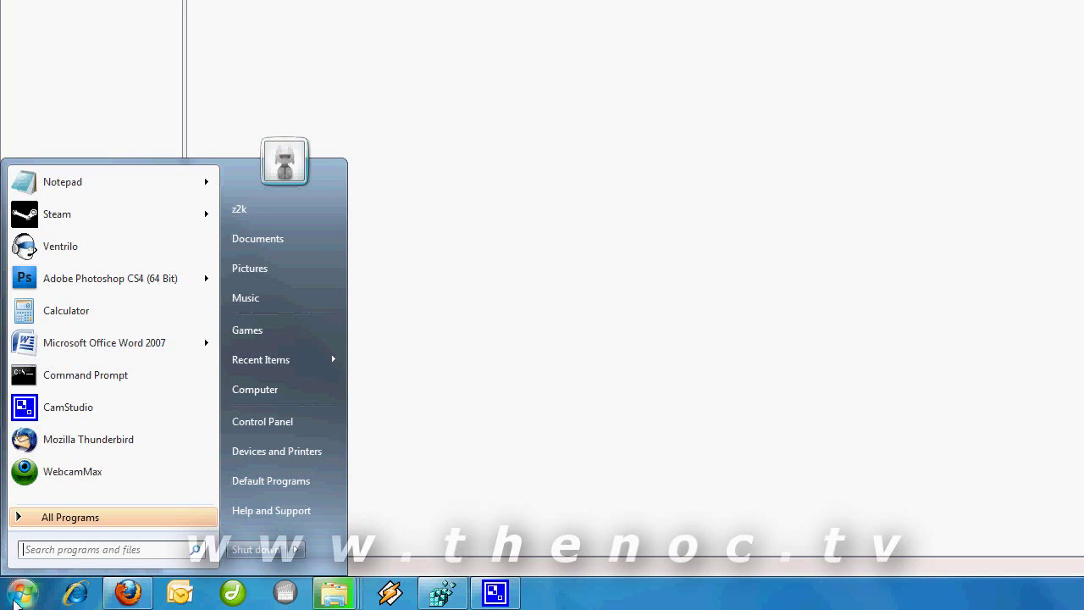
type("regedit")
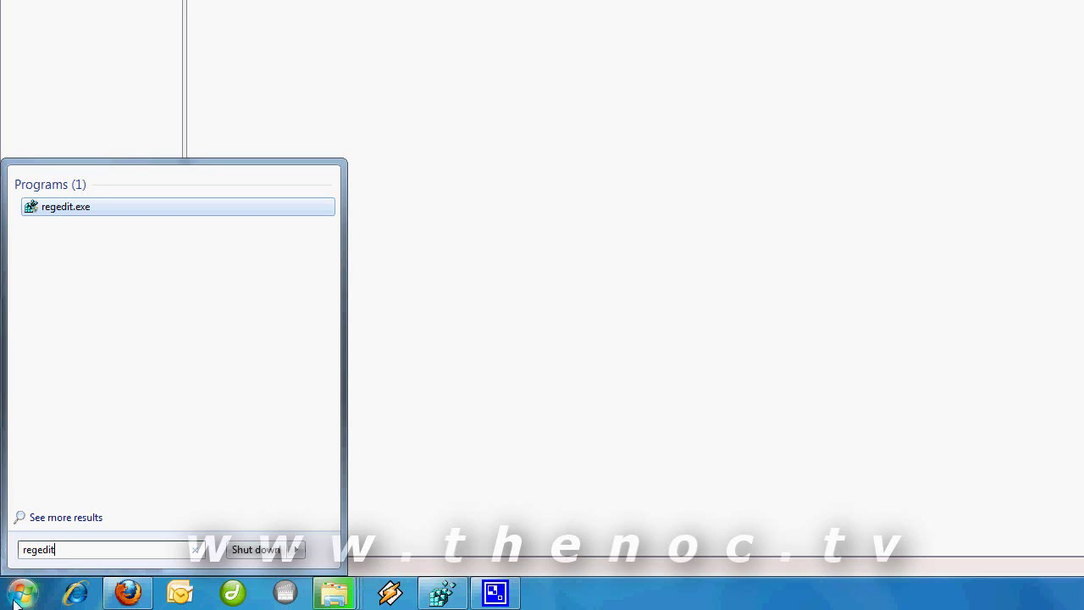
key("Escape")
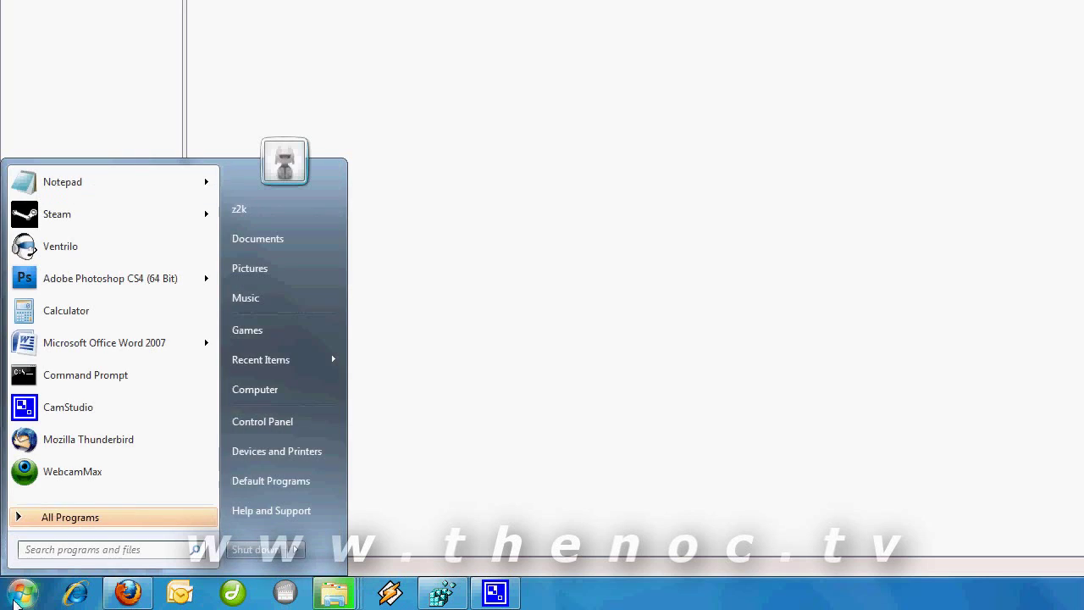
key("Escape")
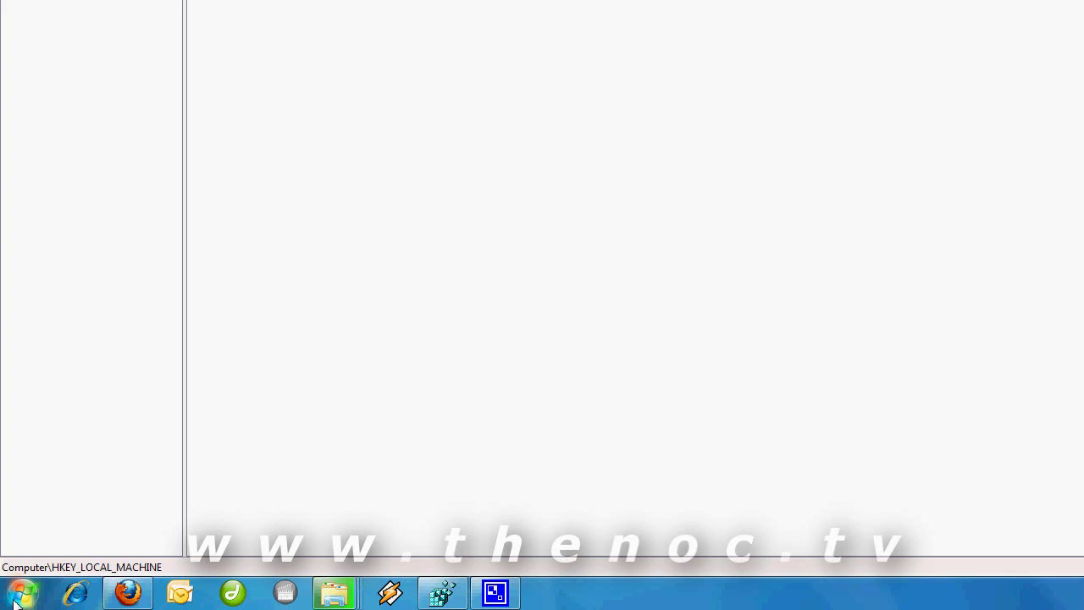
key("super+r")
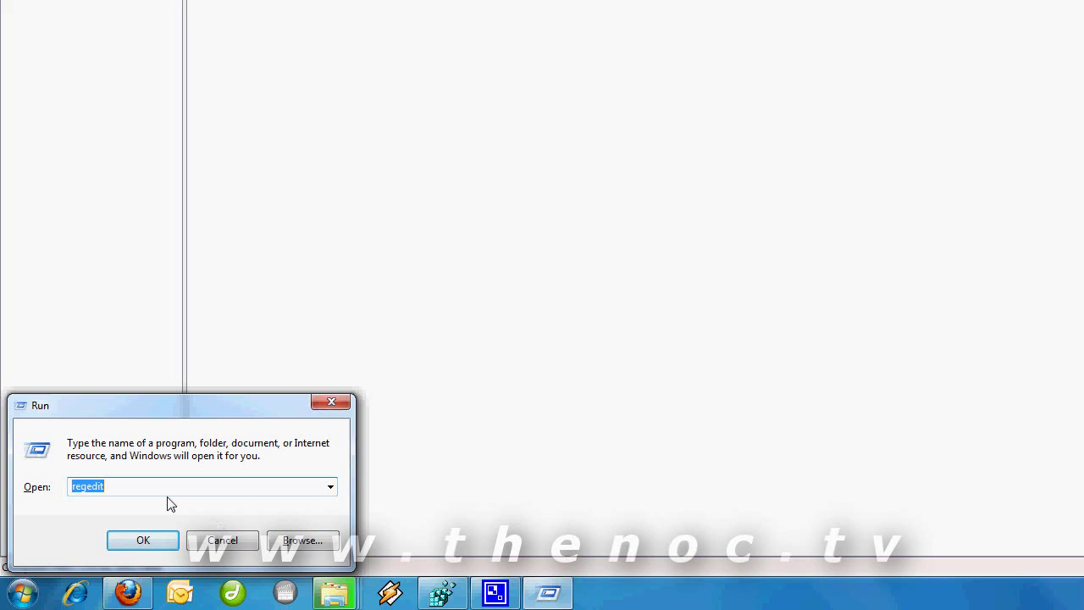
left_click(207, 541)
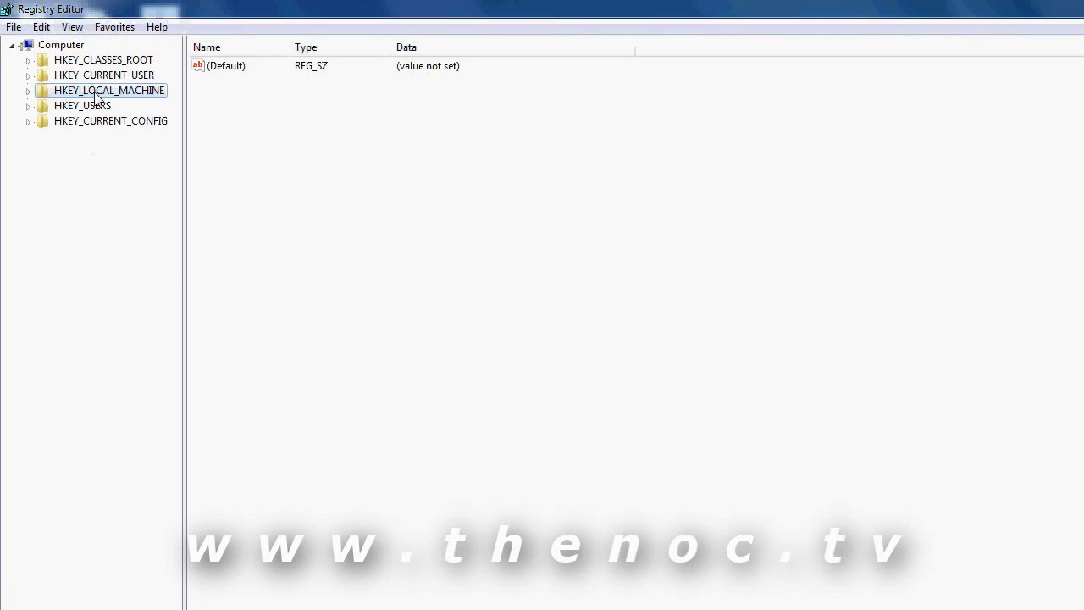
right_click(95, 91)
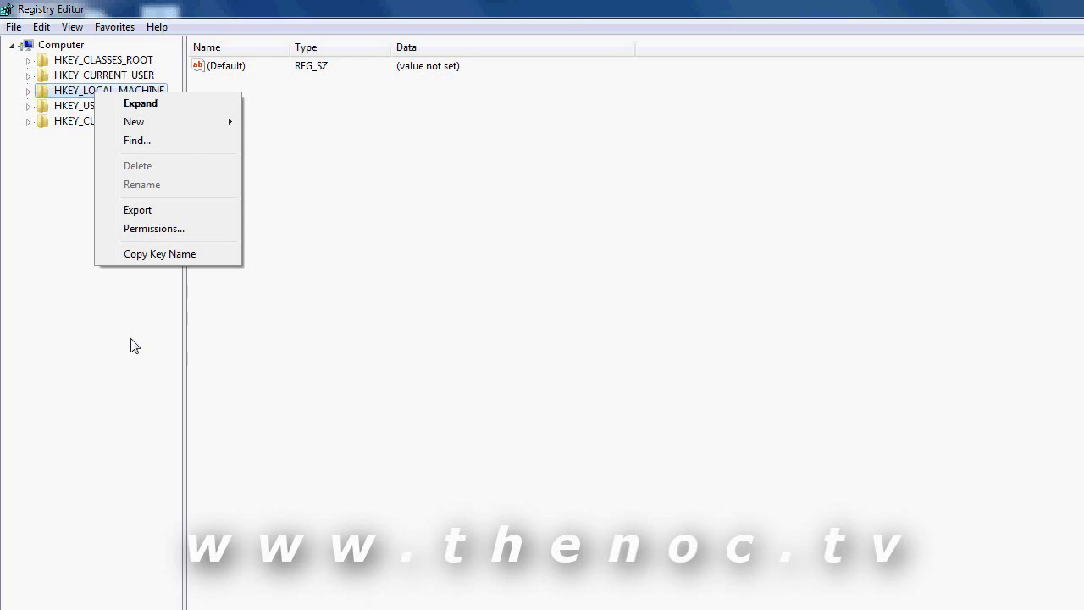
Step: Dismiss HKEY_LOCAL_MACHINE's context menu by clicking away from it
left_click(116, 307)
Step: Look through the Favorites and View menus, then expand the SOFTWARE branch under HKEY_LOCAL_MACHINE
left_click(341, 297)
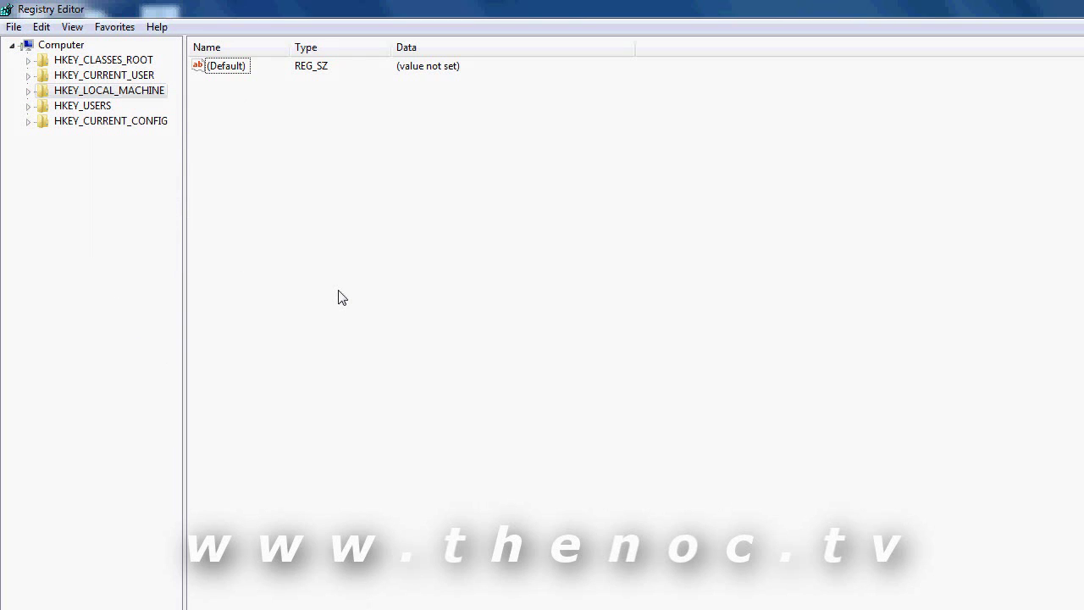
left_click(120, 30)
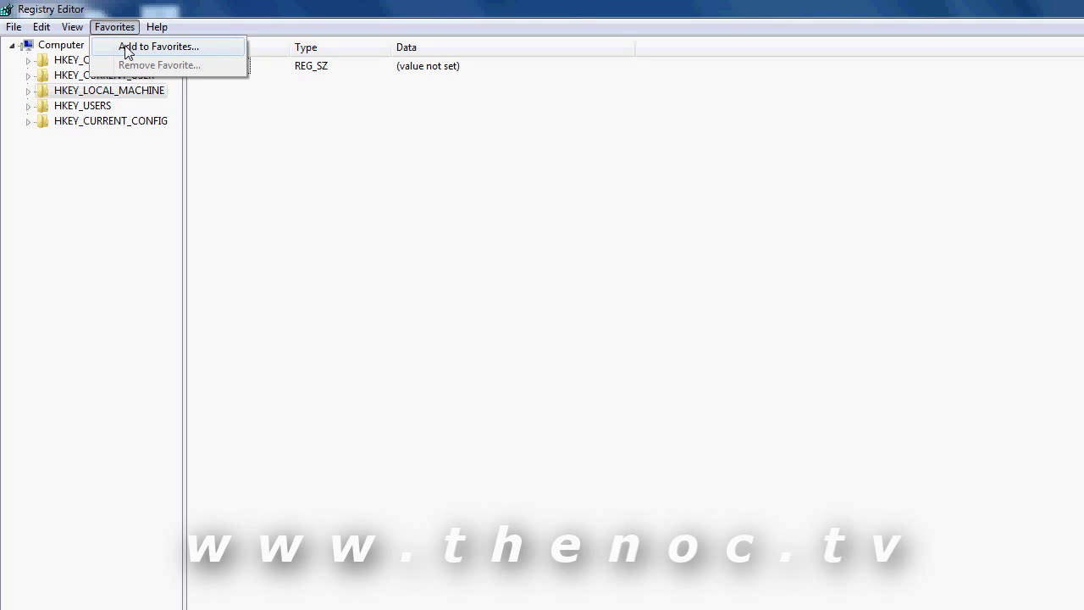
left_click(192, 32)
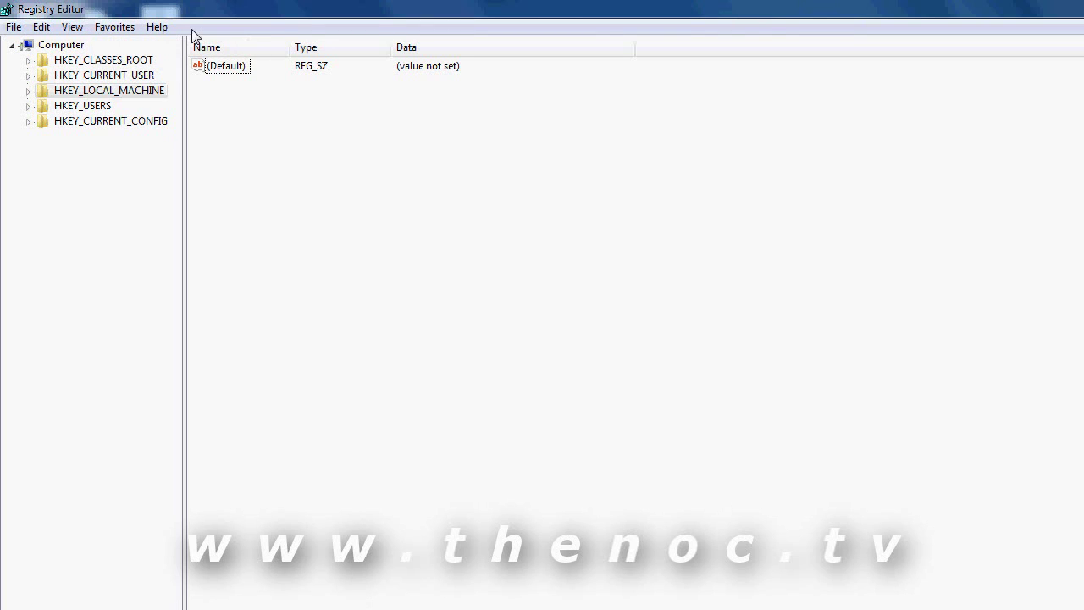
left_click(83, 30)
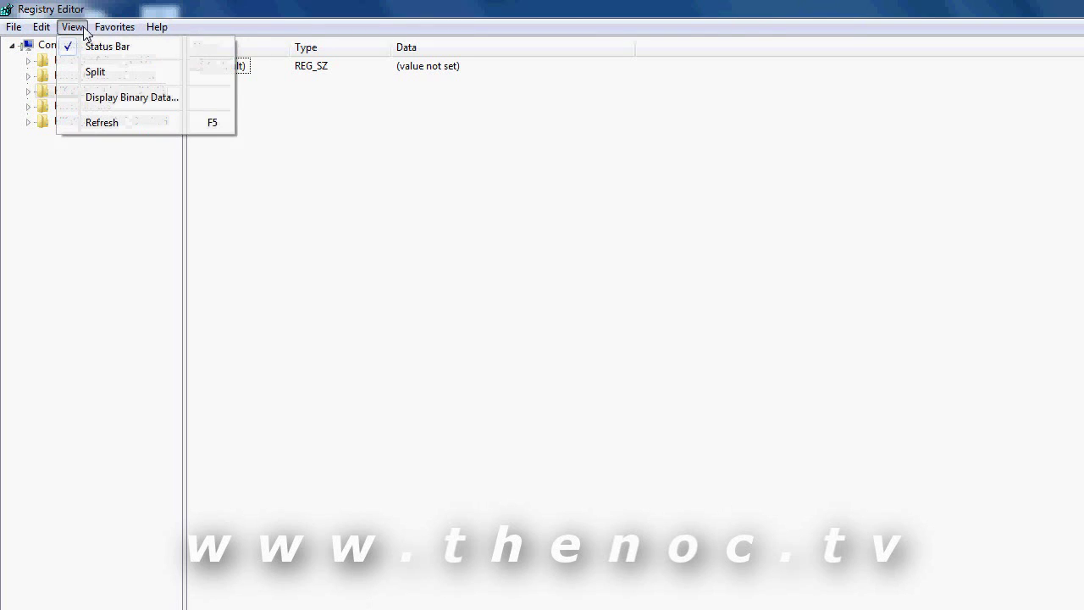
mouse_move(52, 31)
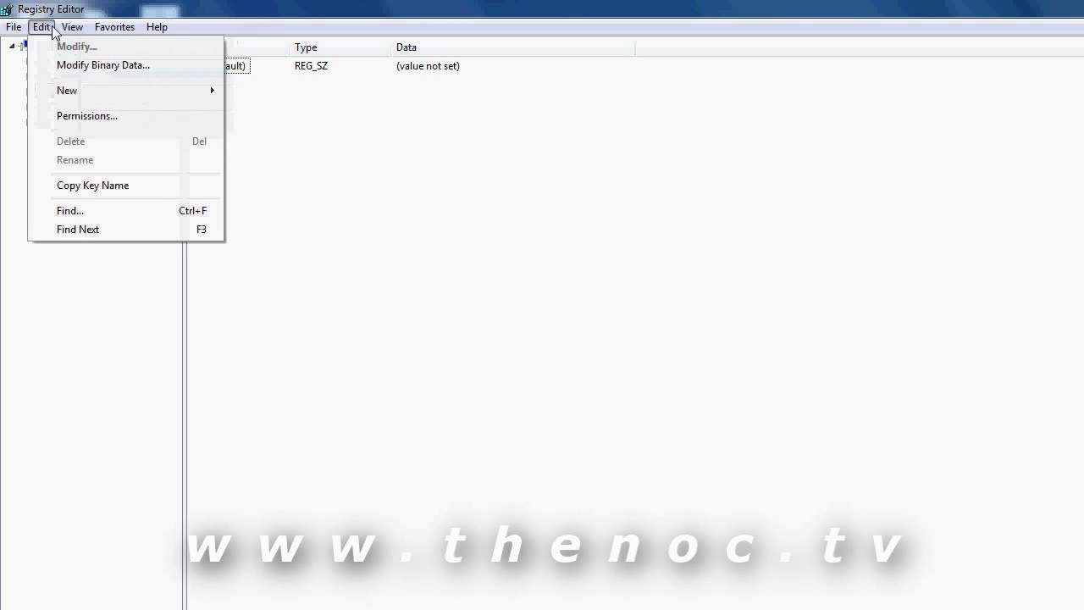
left_click(117, 8)
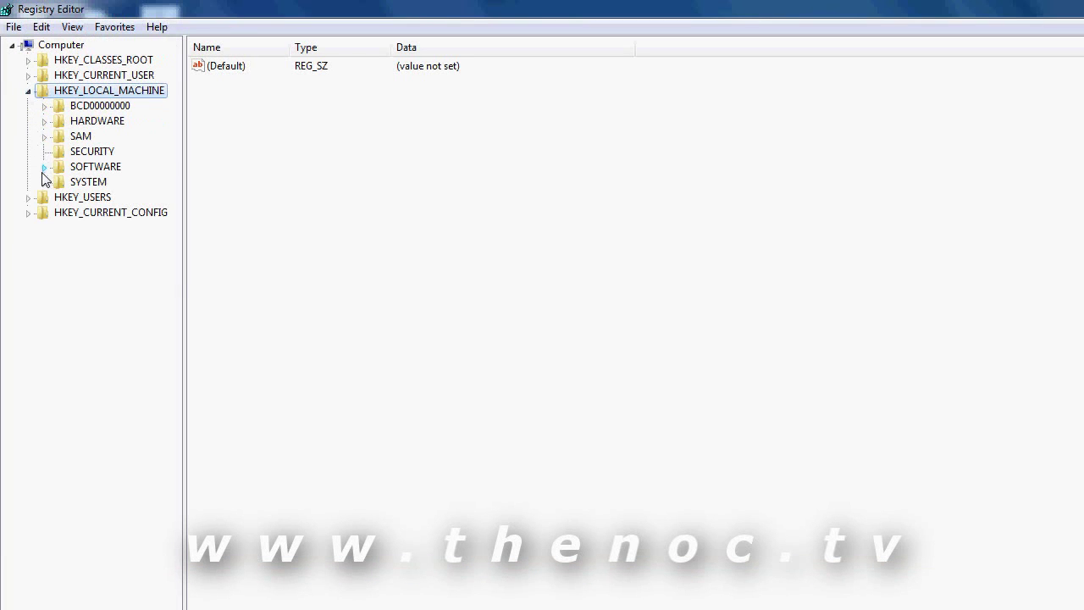
left_click(43, 169)
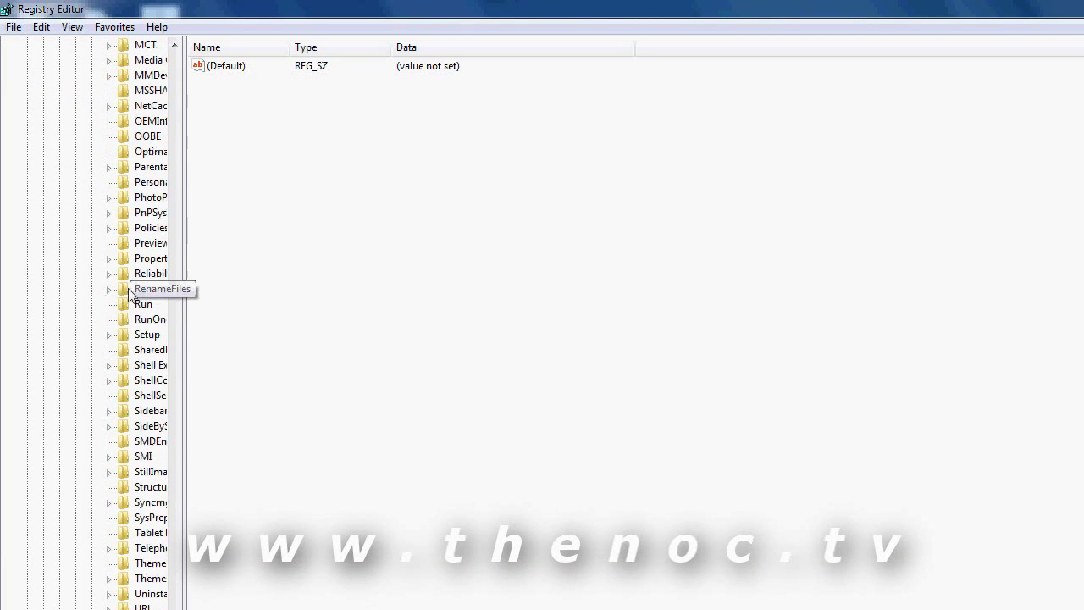
Step: View the Logitech startup values under Run, then collapse HKEY_LOCAL_MACHINE to leave the five root keys
left_click(144, 305)
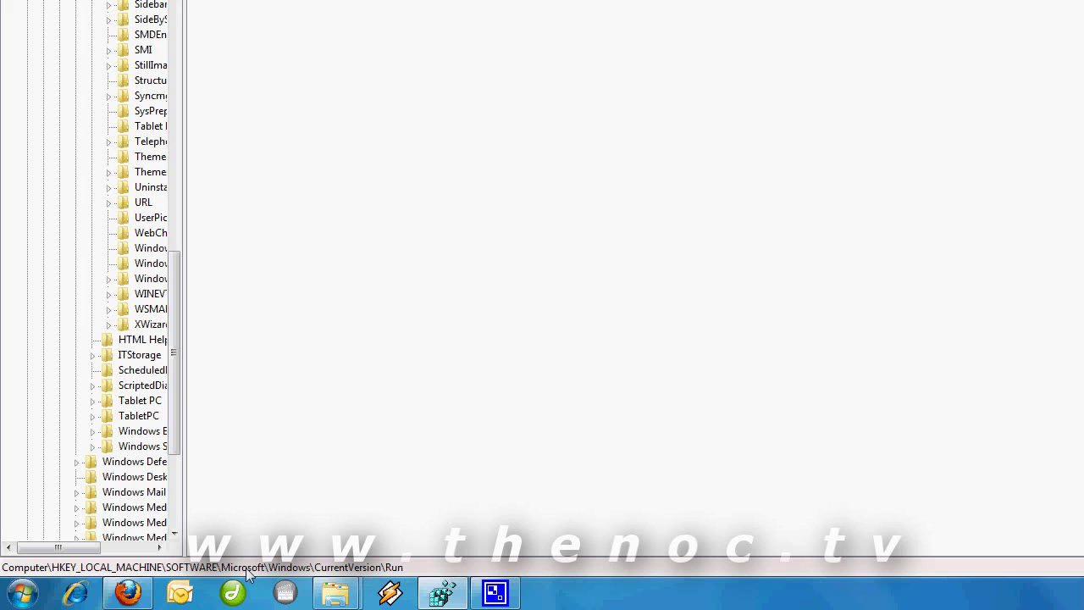
scroll(218, 266, "up", 20)
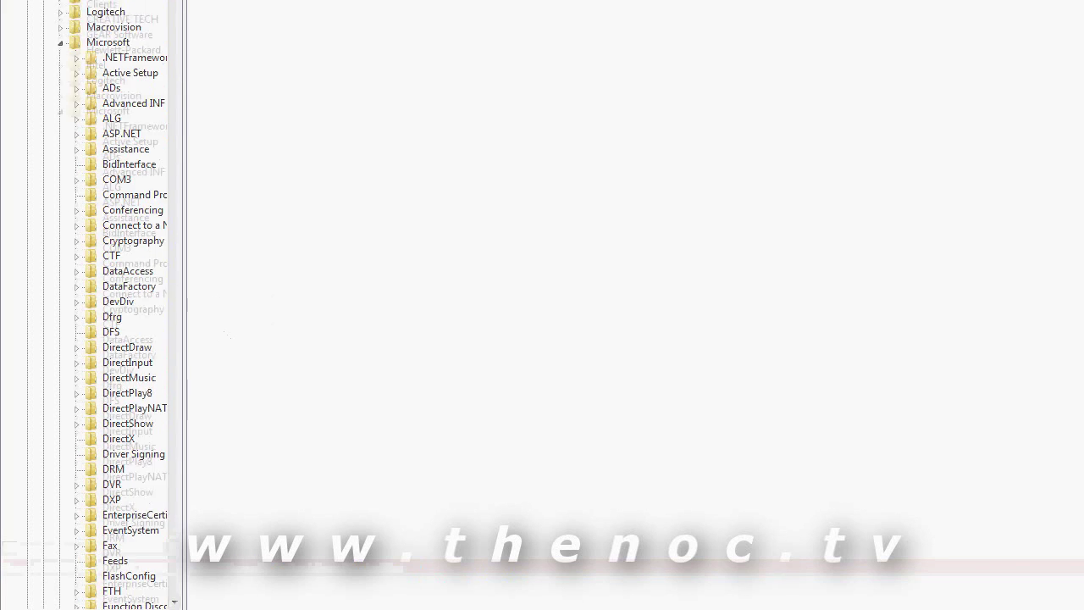
left_click(29, 91)
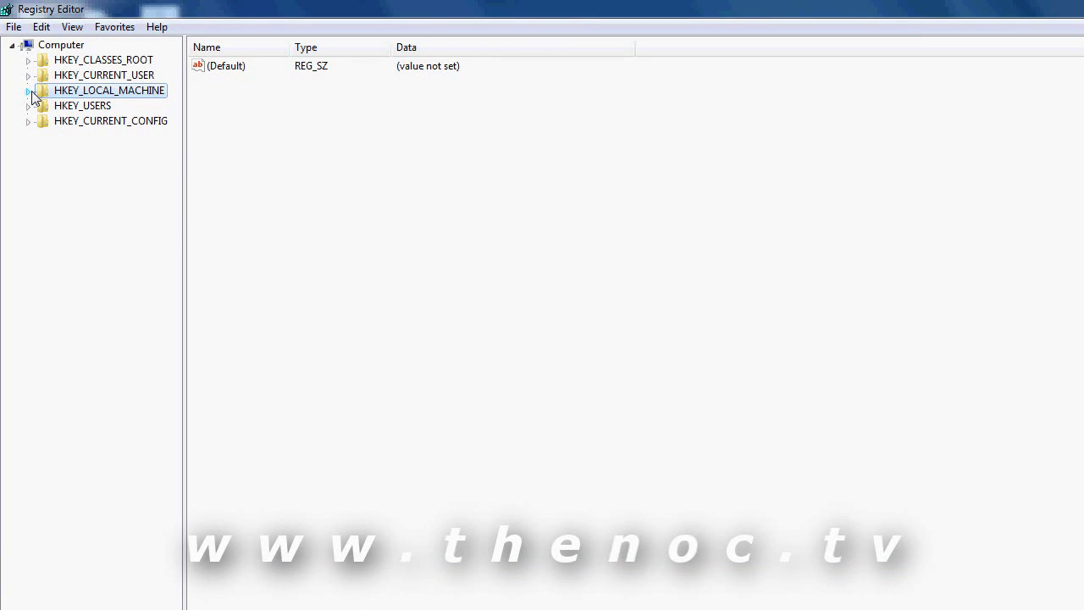